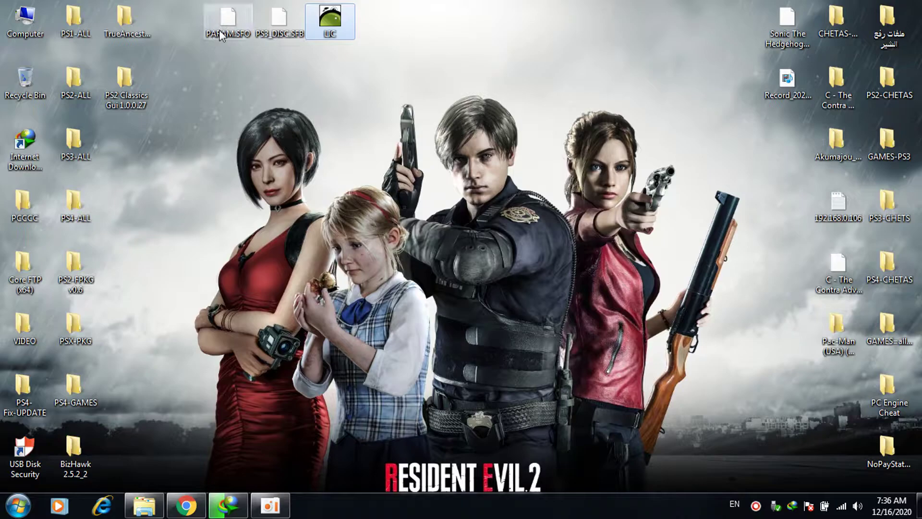
# Open the PS3_Generate_LIC.DAT tool in the PS3-ALL\Ali-malek-ferramentas folder to view it, and close both the tool and the folder
pyautogui.doubleClick(75, 140)
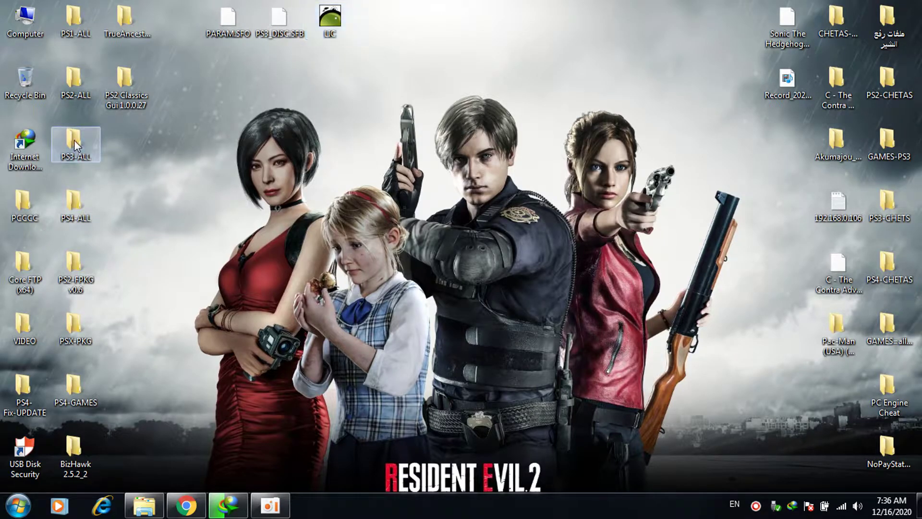
pyautogui.doubleClick(374, 144)
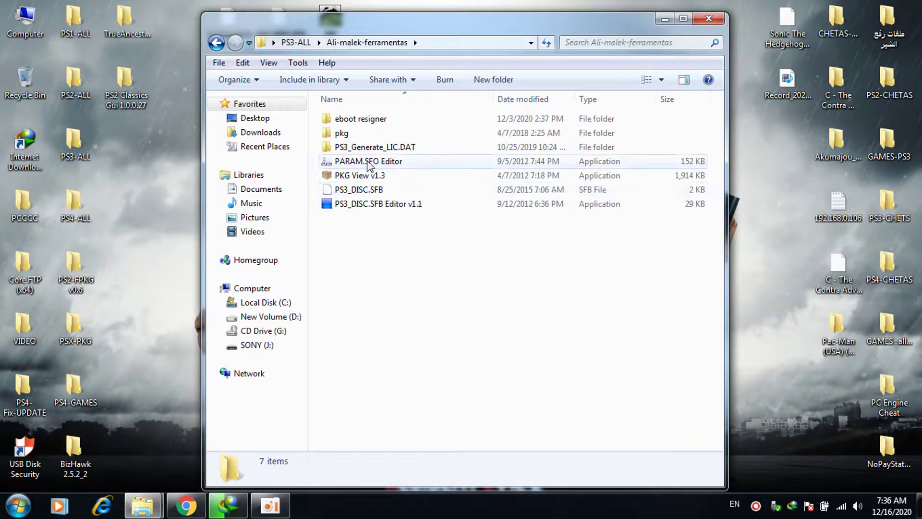
pyautogui.doubleClick(375, 147)
pyautogui.doubleClick(382, 133)
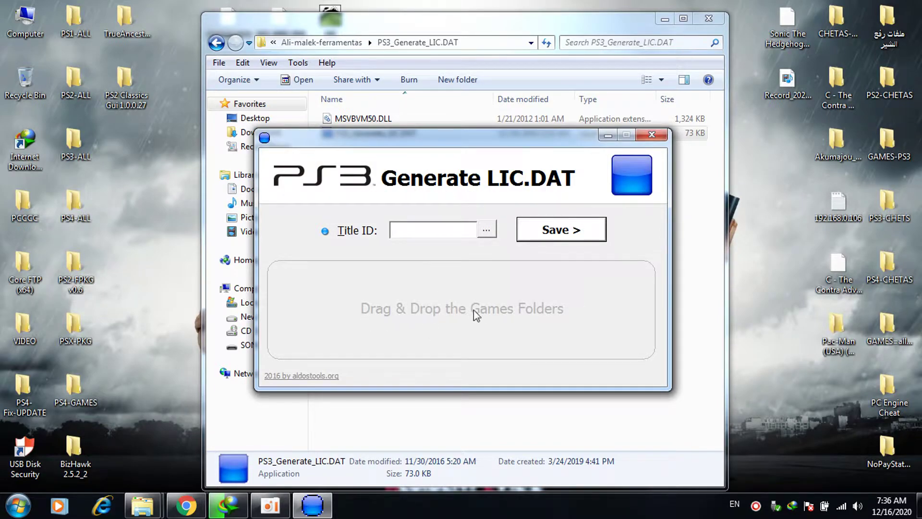
pyautogui.click(652, 135)
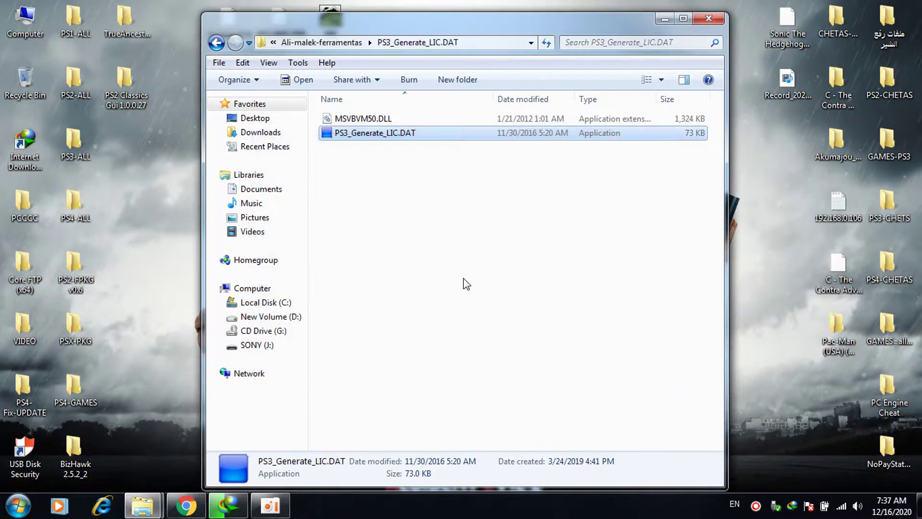
pyautogui.click(709, 19)
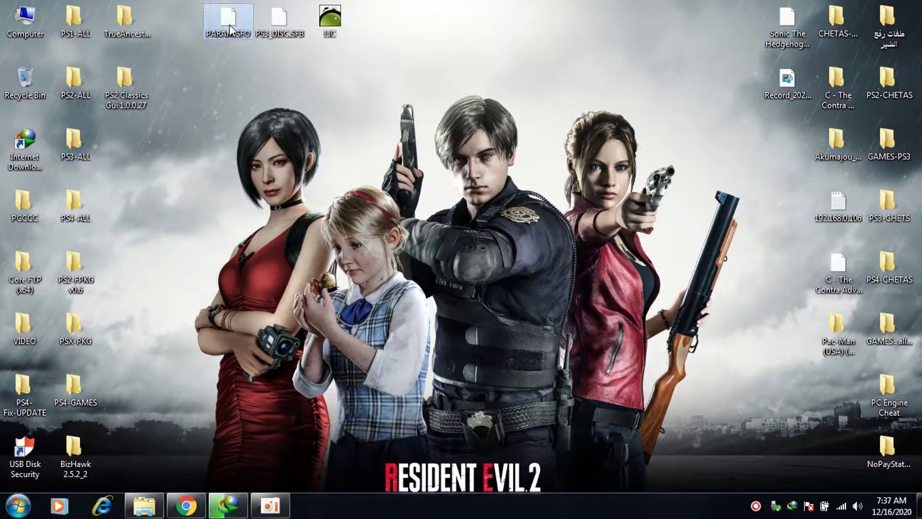
# Launch HxD from the PS3-ALL\HxD folder and load the desktop's LIC.DAT file into it
pyautogui.click(331, 19)
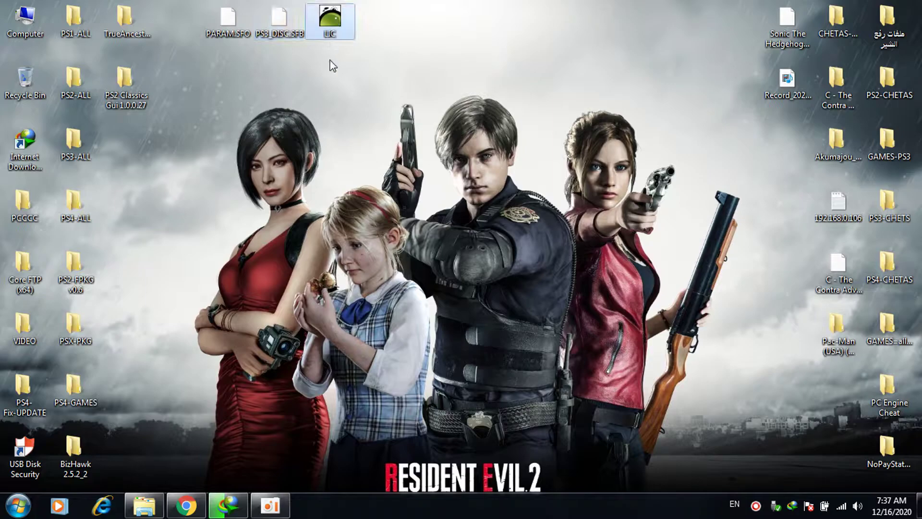
pyautogui.doubleClick(72, 144)
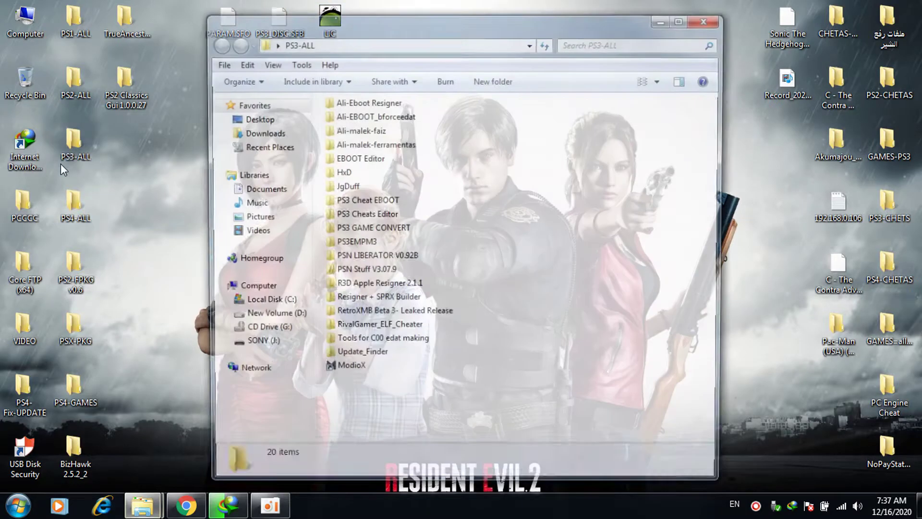
pyautogui.doubleClick(342, 172)
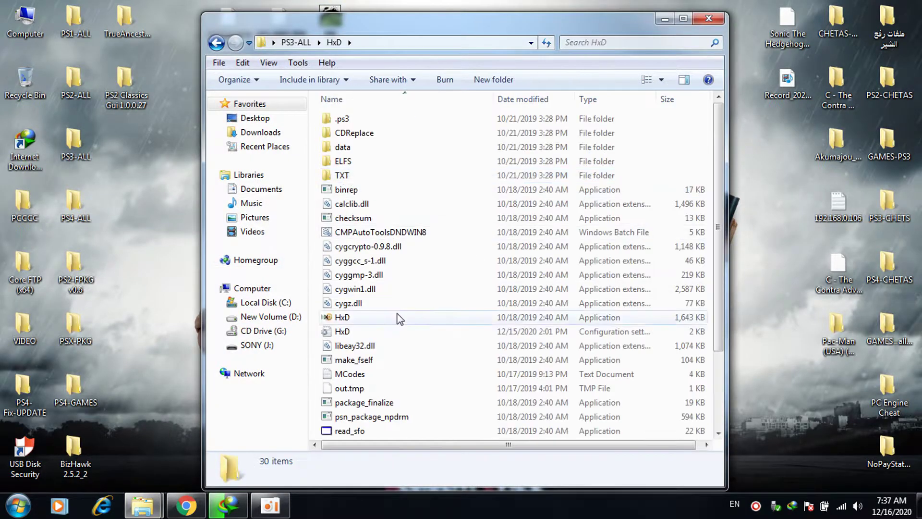
pyautogui.doubleClick(353, 318)
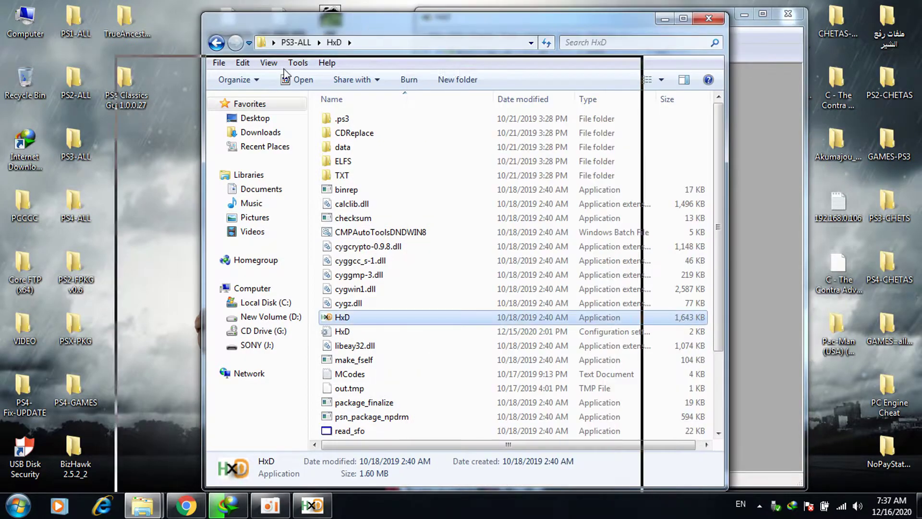
pyautogui.moveTo(285, 74); pyautogui.dragTo(252, 85)
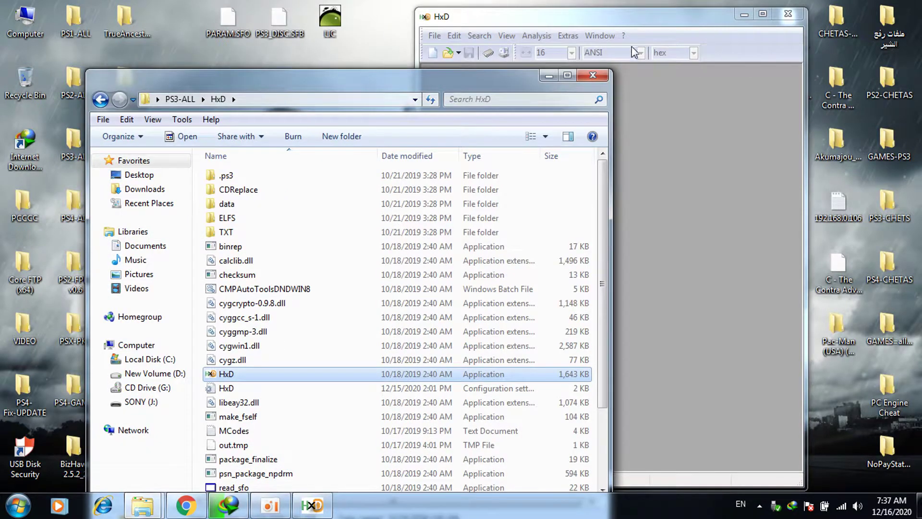
pyautogui.click(600, 74)
pyautogui.moveTo(630, 22)
pyautogui.mouseDown()
pyautogui.moveTo(582, 45)
pyautogui.moveTo(627, 35)
pyautogui.mouseUp()
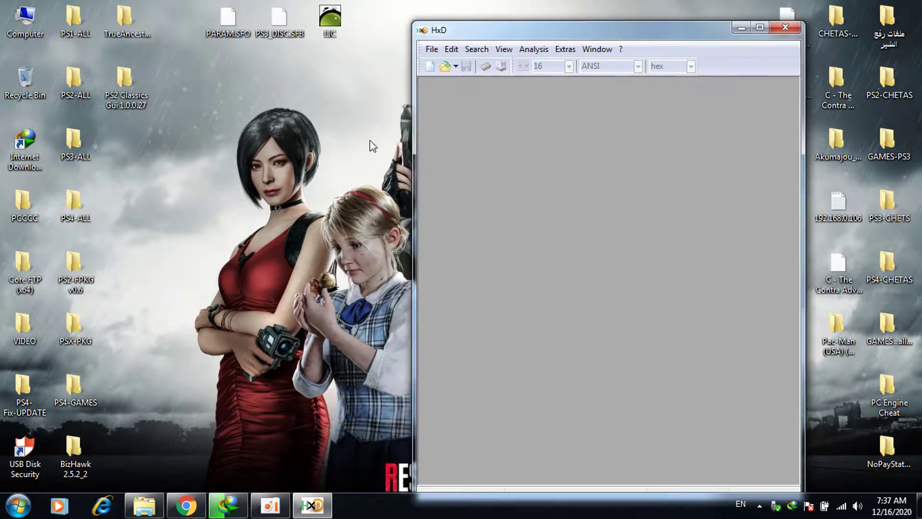
pyautogui.moveTo(331, 19); pyautogui.dragTo(588, 204)
pyautogui.moveTo(603, 29); pyautogui.dragTo(530, 98)
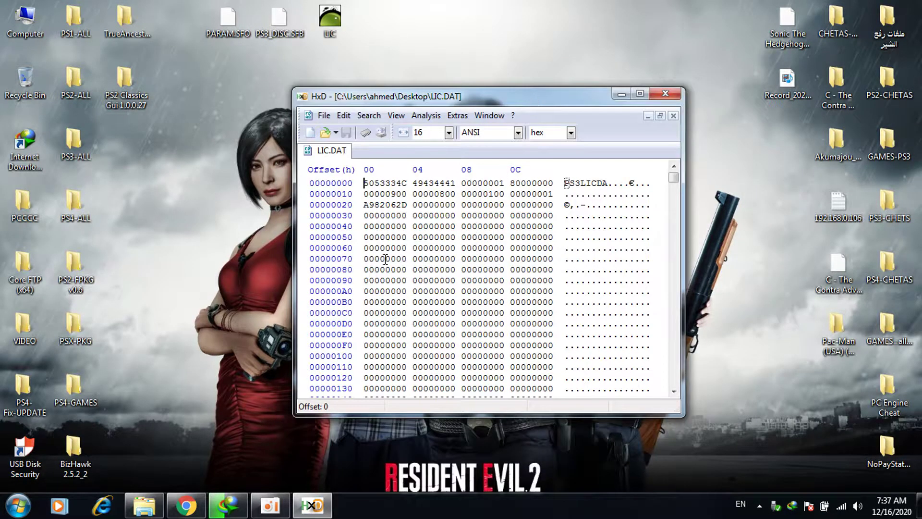
# Copy the title ID BLES00198 from the Lost Planet Extreme Condition file name in the CHETAS-GAMES-PS3 folder
pyautogui.doubleClick(839, 21)
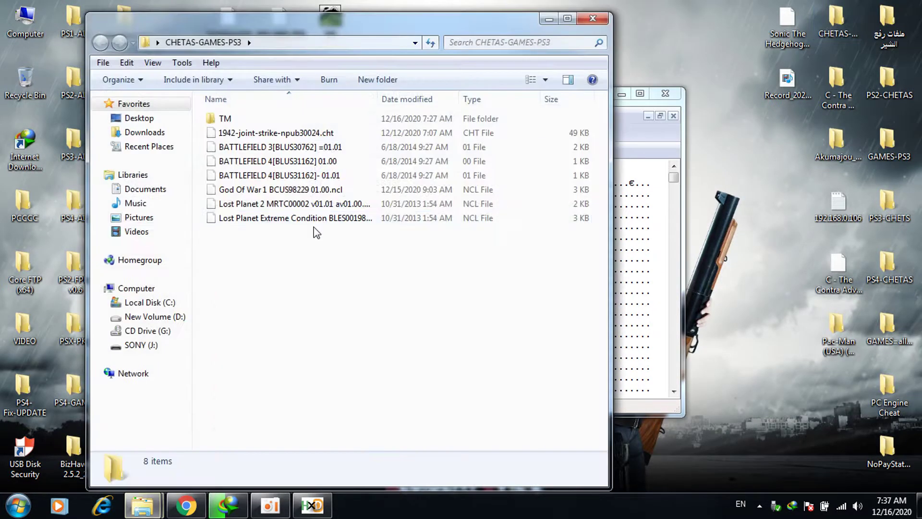
pyautogui.rightClick(316, 220)
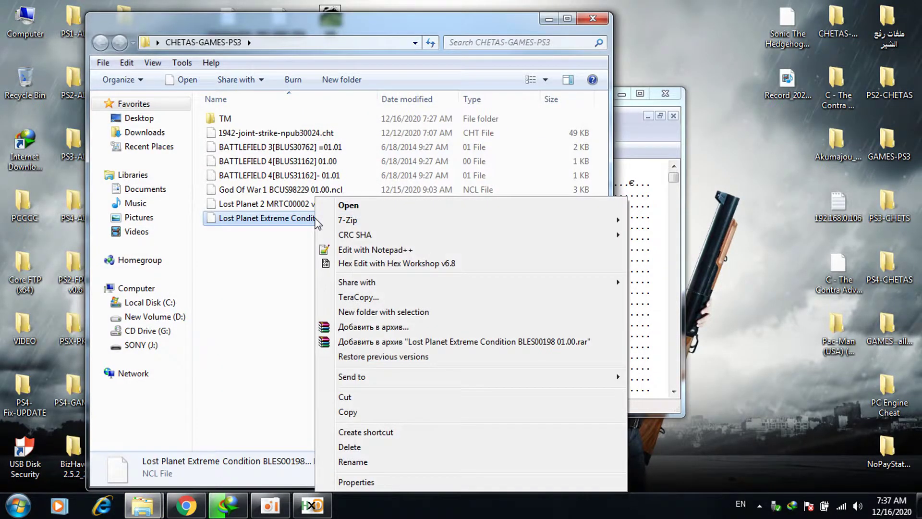
pyautogui.click(289, 271)
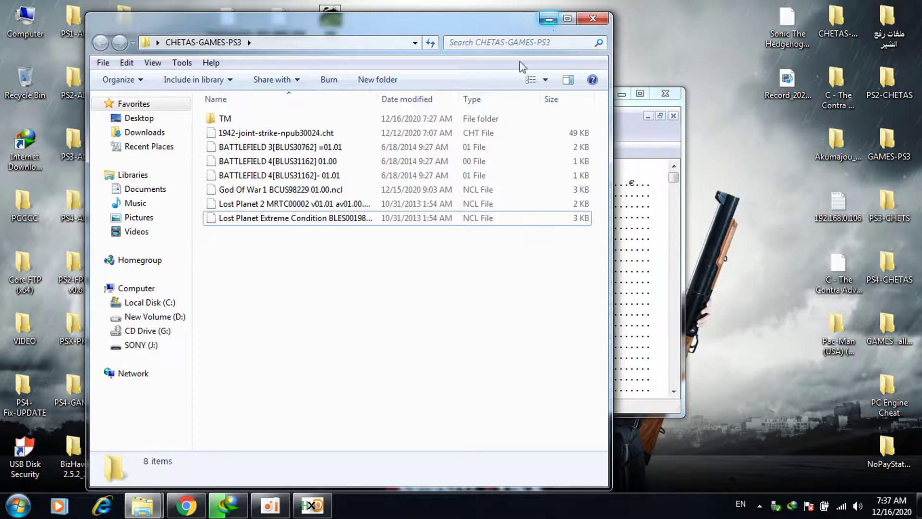
pyautogui.rightClick(348, 223)
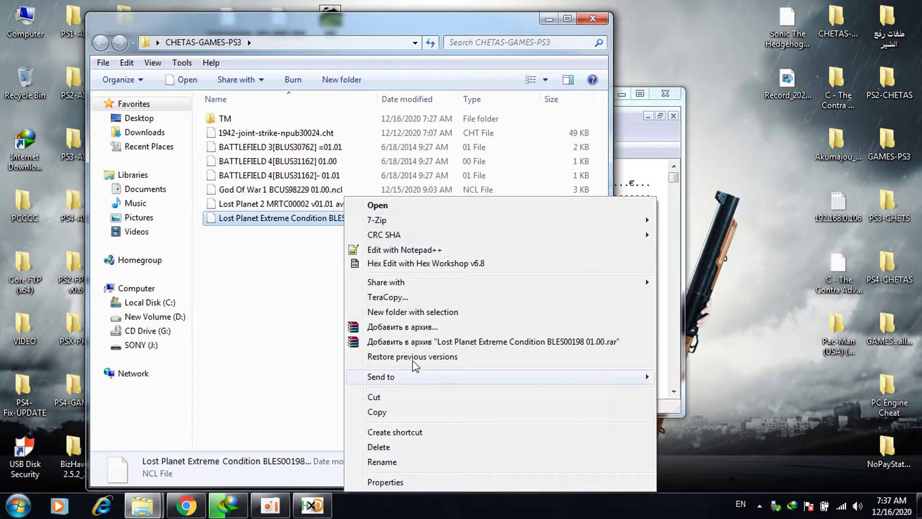
pyautogui.click(391, 459)
pyautogui.moveTo(369, 217); pyautogui.dragTo(330, 218)
pyautogui.rightClick(333, 217)
pyautogui.click(434, 261)
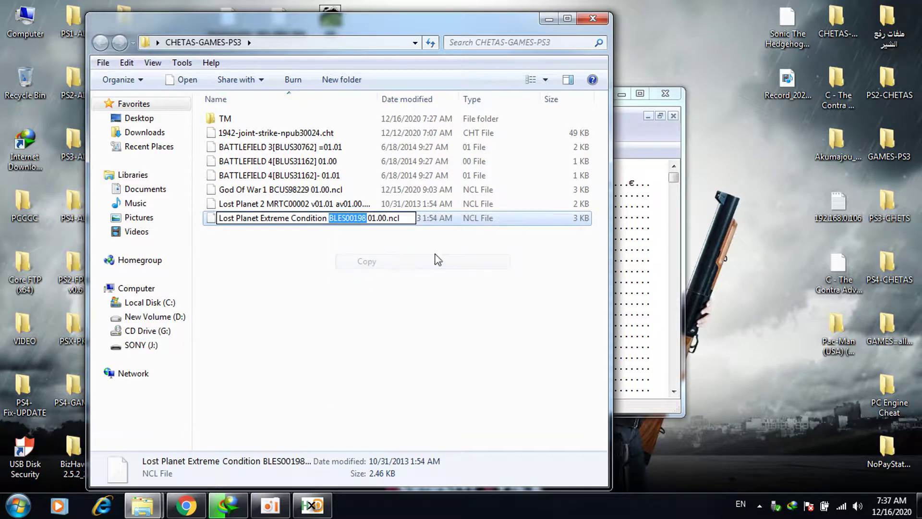
pyautogui.click(591, 19)
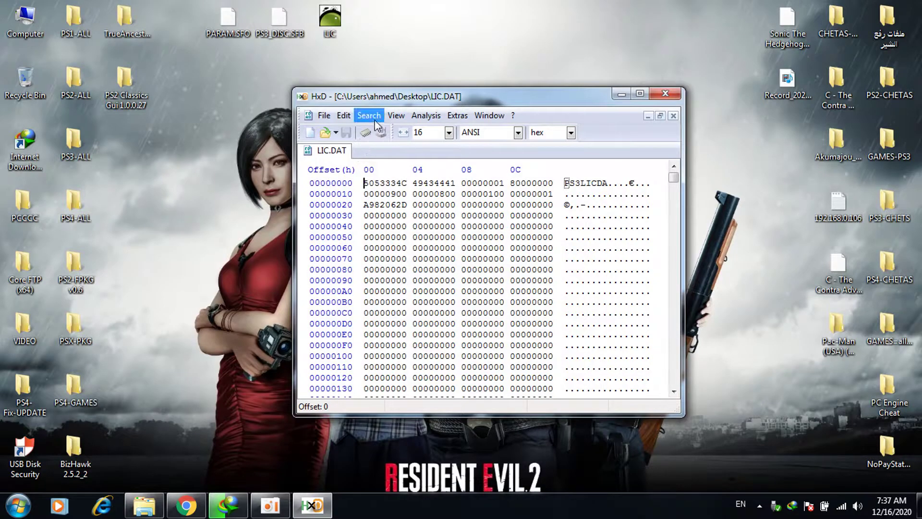
# Try to search LIC.DAT in all directions for BLUS as hex values
pyautogui.click(369, 116)
pyautogui.click(376, 128)
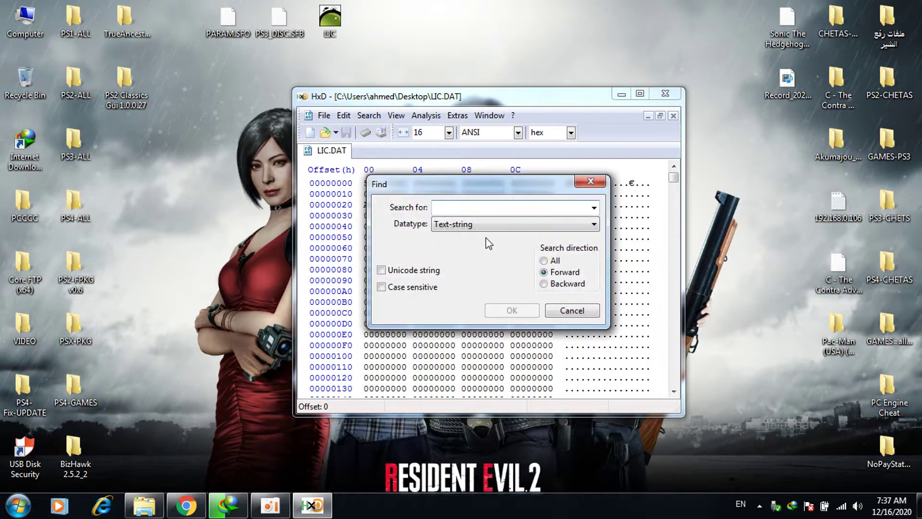
pyautogui.click(544, 260)
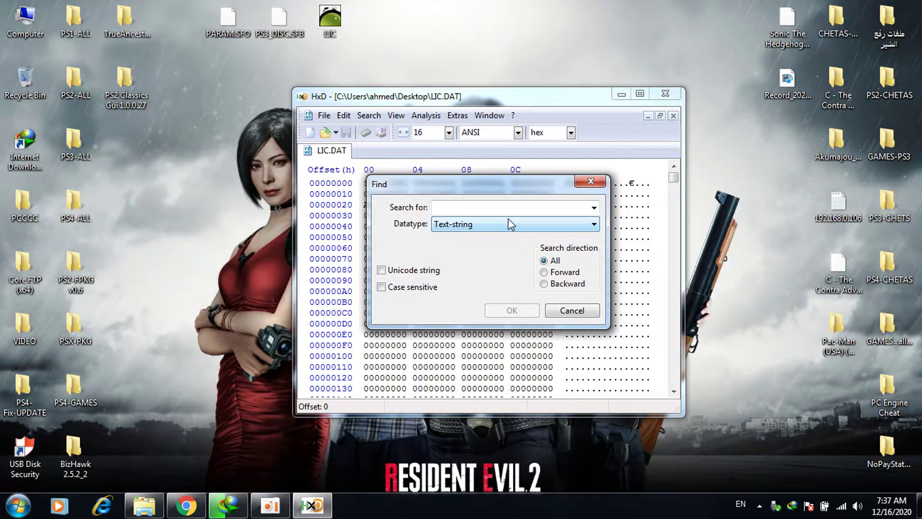
pyautogui.click(491, 226)
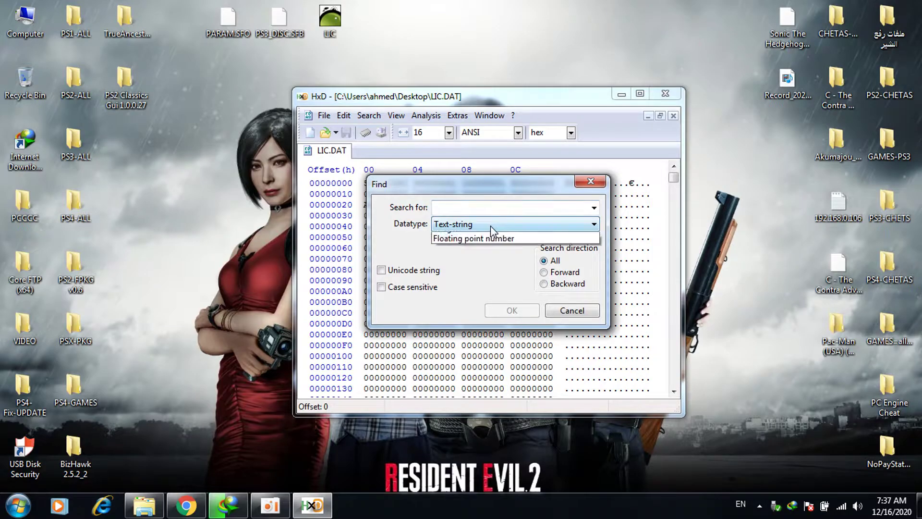
pyautogui.click(493, 243)
pyautogui.click(481, 209)
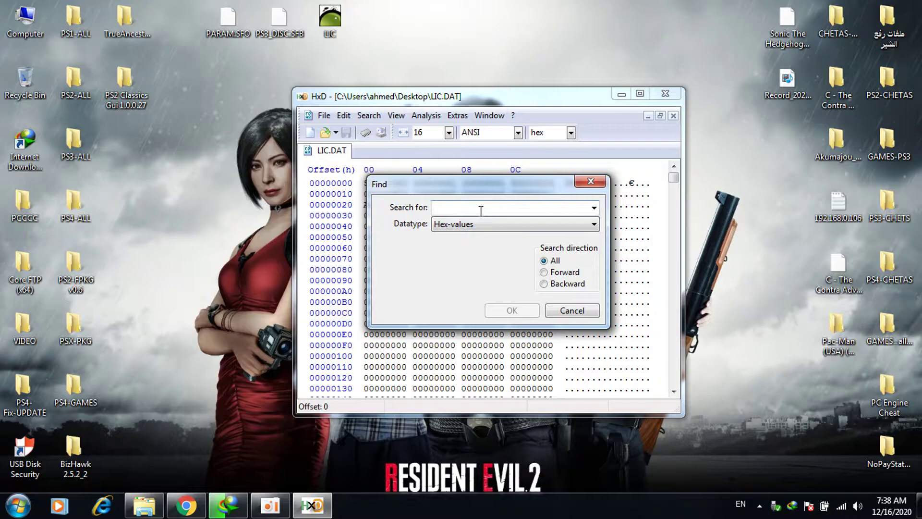
pyautogui.write('BLUS')
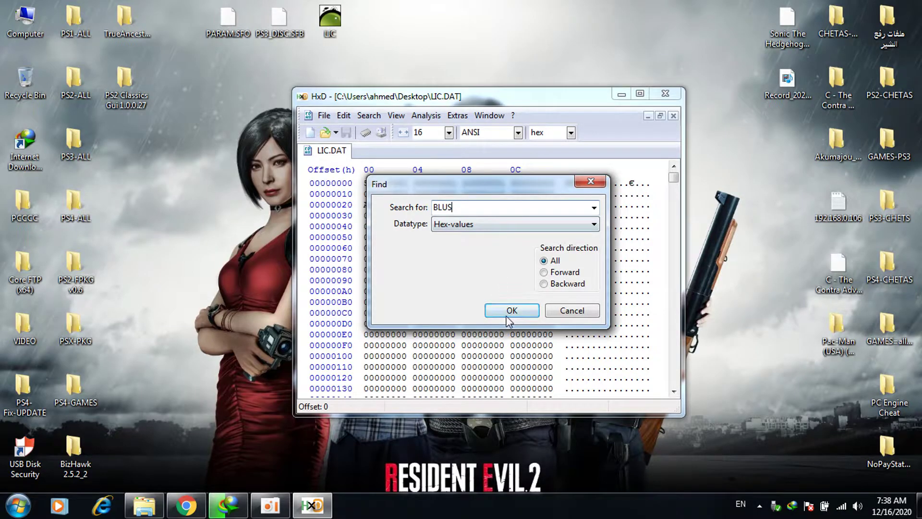
pyautogui.click(508, 313)
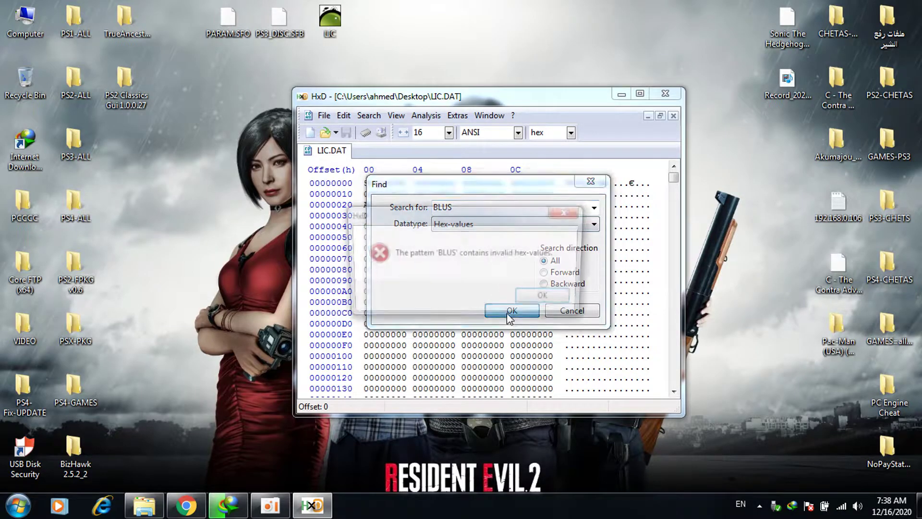
pyautogui.click(546, 301)
# Search LIC.DAT for BLUS with the datatype set to Text-string
pyautogui.click(495, 224)
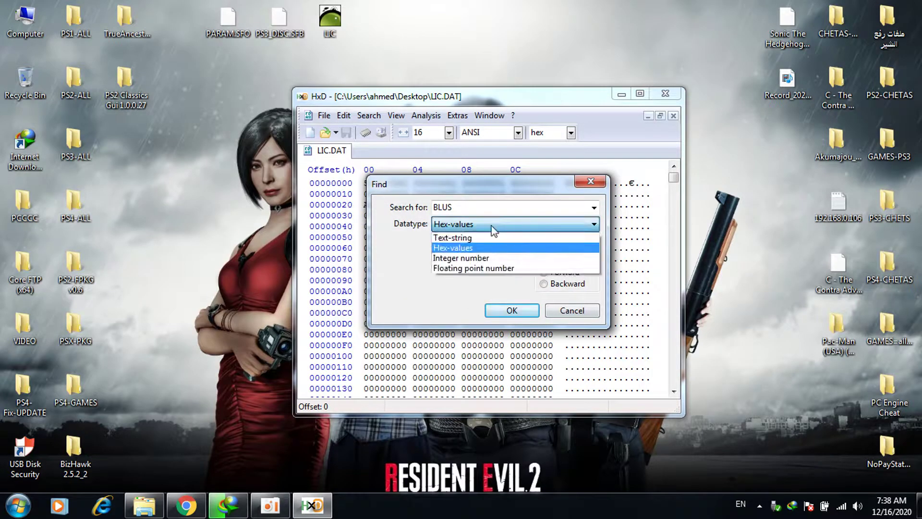
pyautogui.click(494, 239)
pyautogui.click(510, 308)
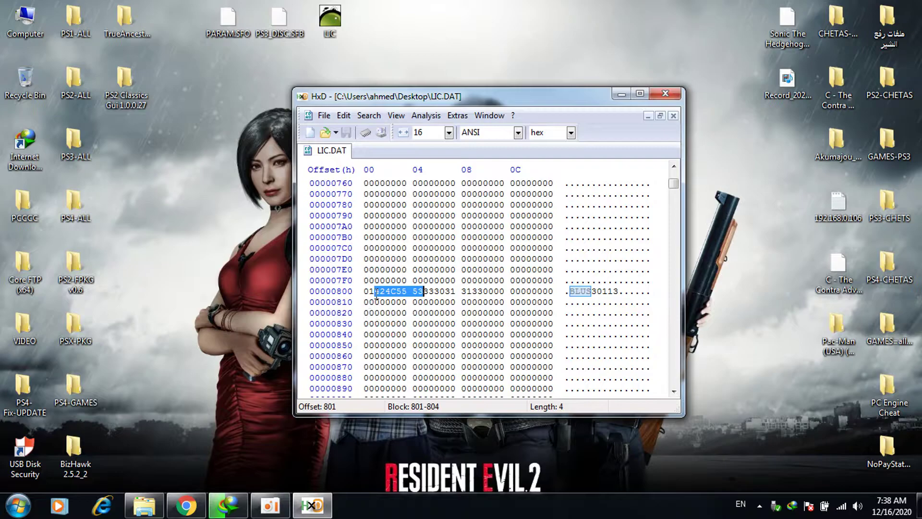
# Overwrite the title ID at offset 801 with the copied BLES00198 and save LIC.DAT
pyautogui.moveTo(423, 292); pyautogui.dragTo(363, 292)
pyautogui.click(570, 293)
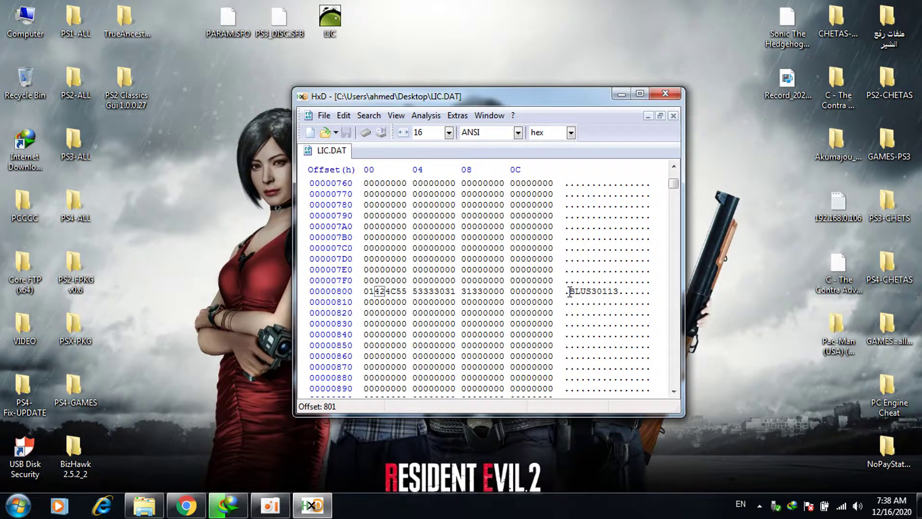
pyautogui.rightClick(569, 293)
pyautogui.click(604, 360)
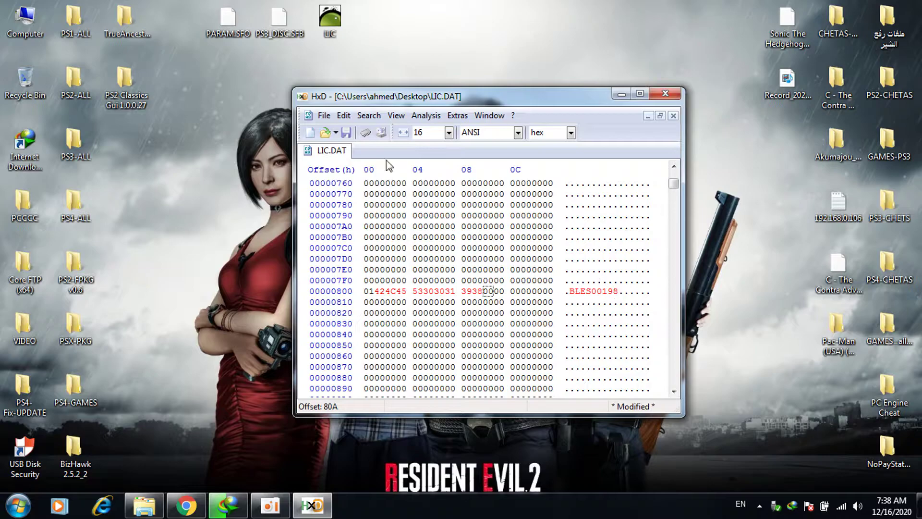
pyautogui.click(346, 133)
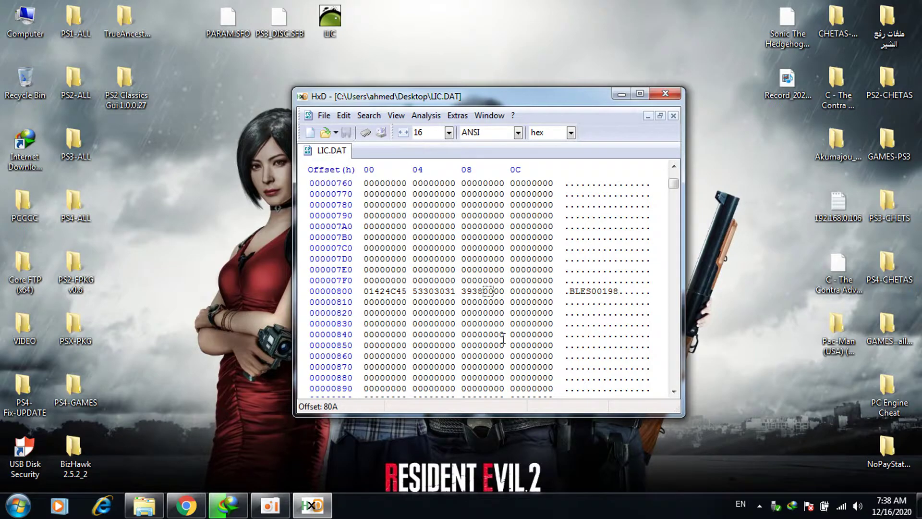
# Search the saved LIC.DAT again for the text string BLUS to check for leftover old IDs
pyautogui.click(369, 115)
pyautogui.click(378, 127)
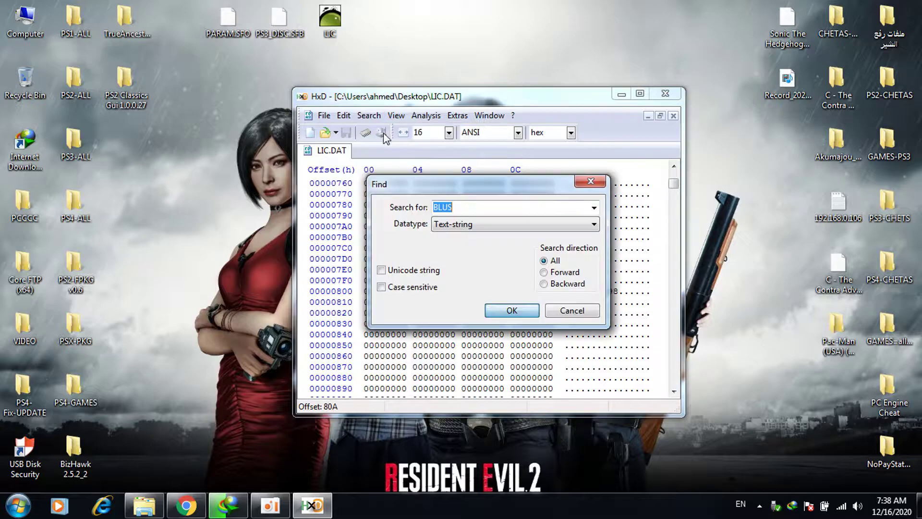
pyautogui.click(512, 310)
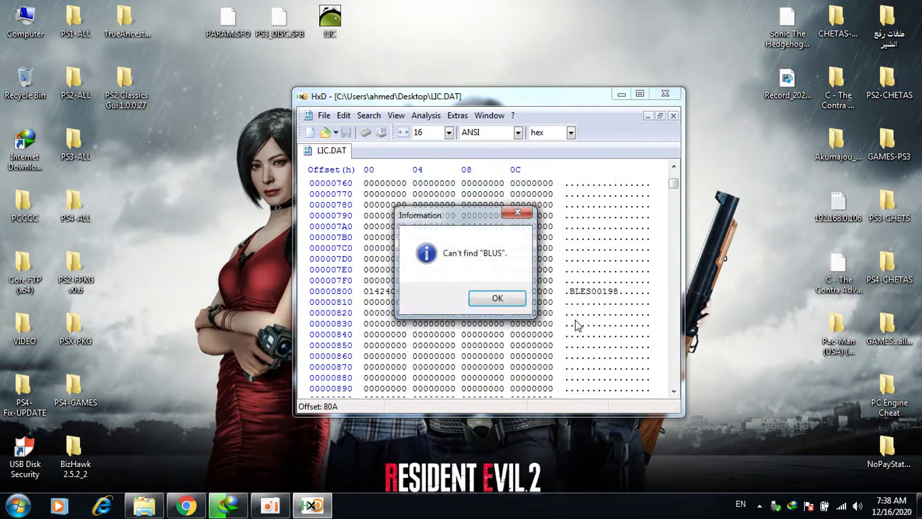
pyautogui.click(500, 300)
# Search LIC.DAT for the text string BLES to check the new title ID, and close HxD
pyautogui.click(369, 115)
pyautogui.click(377, 127)
pyautogui.click(463, 209)
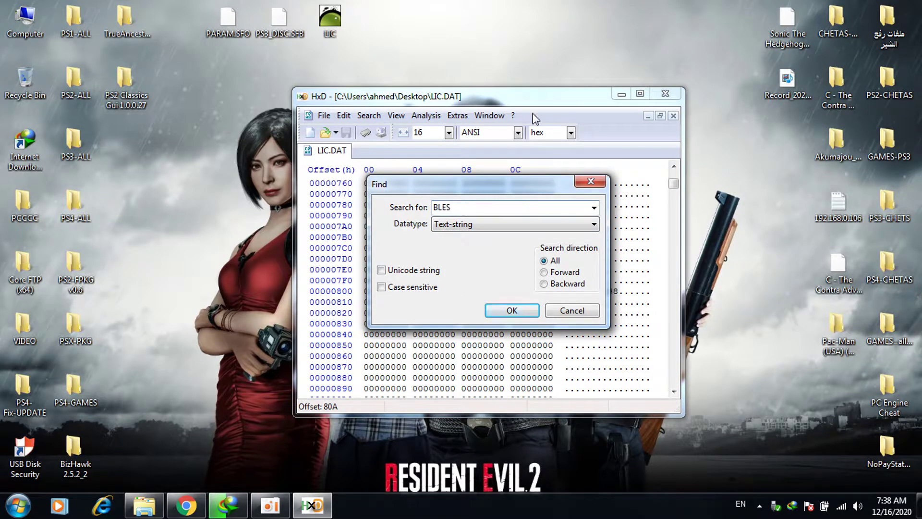
pyautogui.click(525, 311)
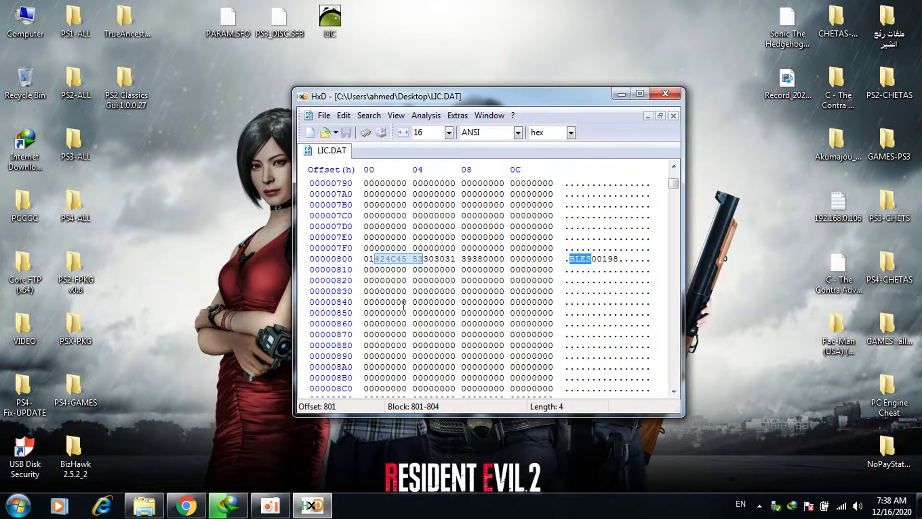
pyautogui.click(675, 95)
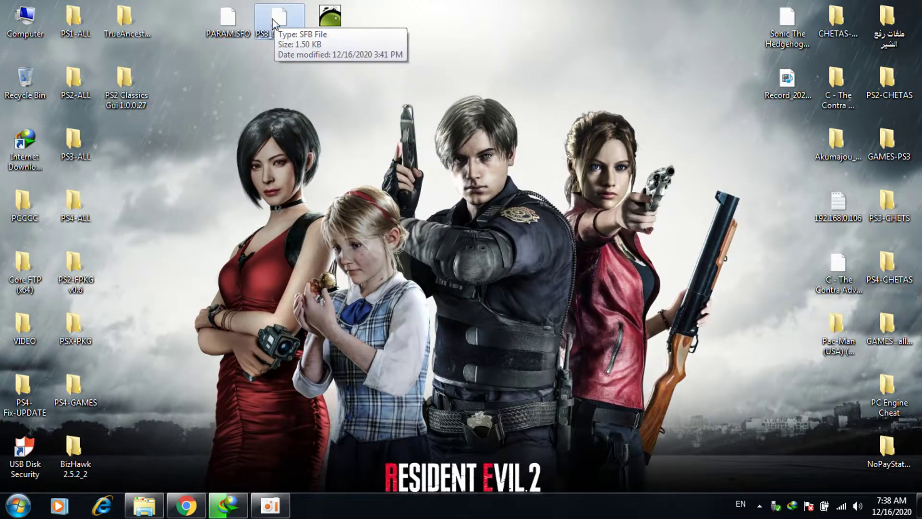
# Launch PS3_DISC.SFB Editor v1.1 from PS3-ALL\Ali-malek-ferramentas, load PS3_DISC.SFB from the Desktop, and close the folder window
pyautogui.doubleClick(76, 141)
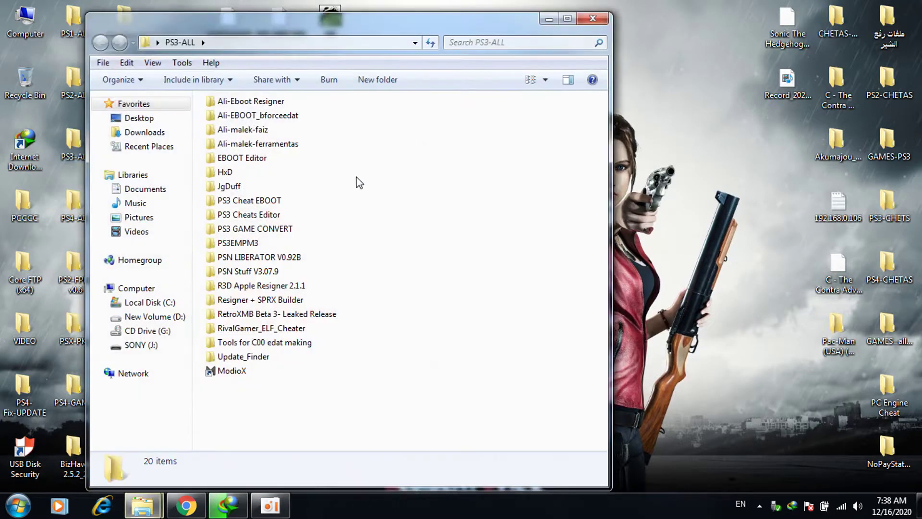
pyautogui.doubleClick(285, 145)
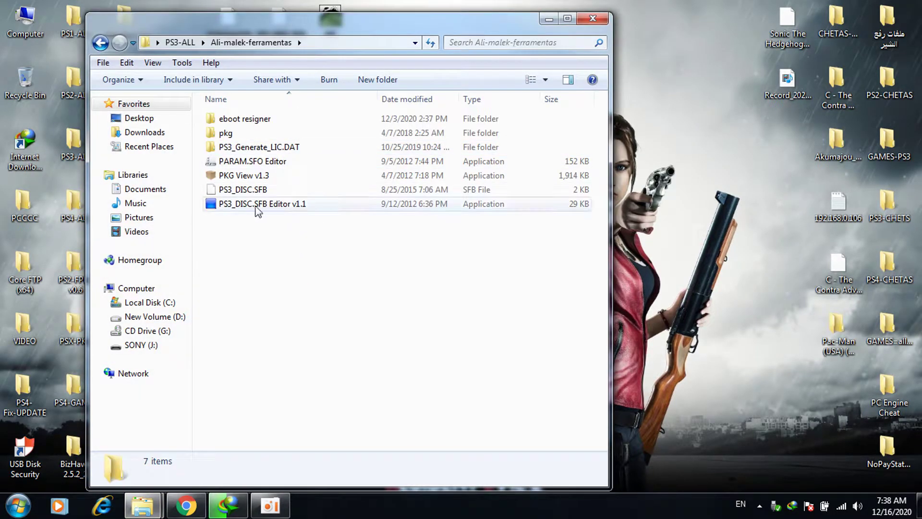
pyautogui.doubleClick(284, 208)
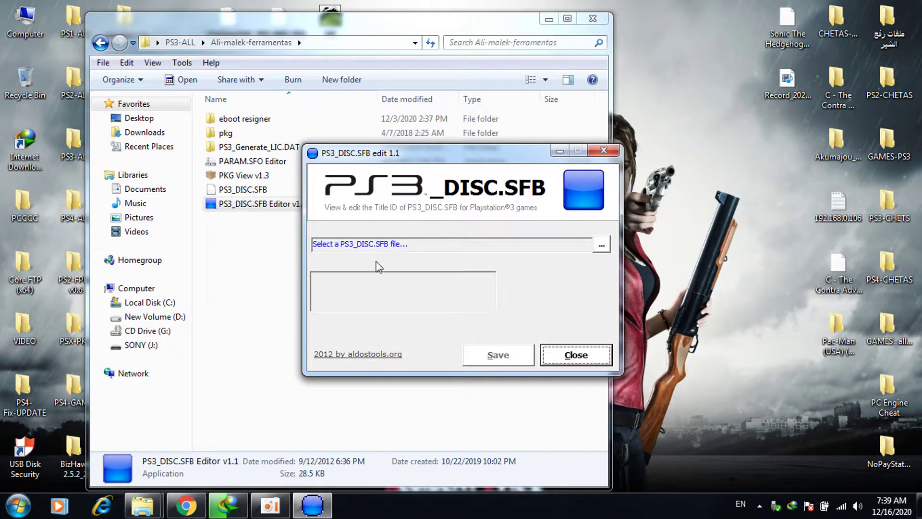
pyautogui.click(604, 245)
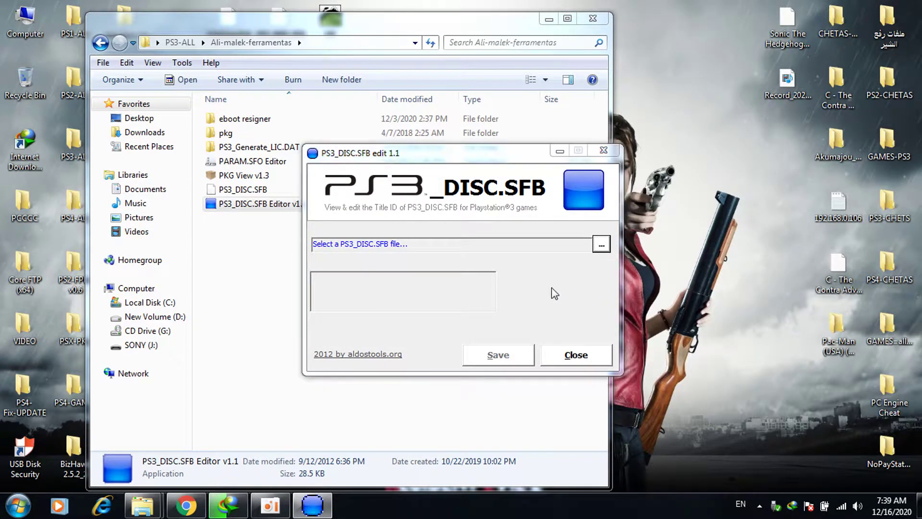
pyautogui.click(601, 243)
pyautogui.click(370, 236)
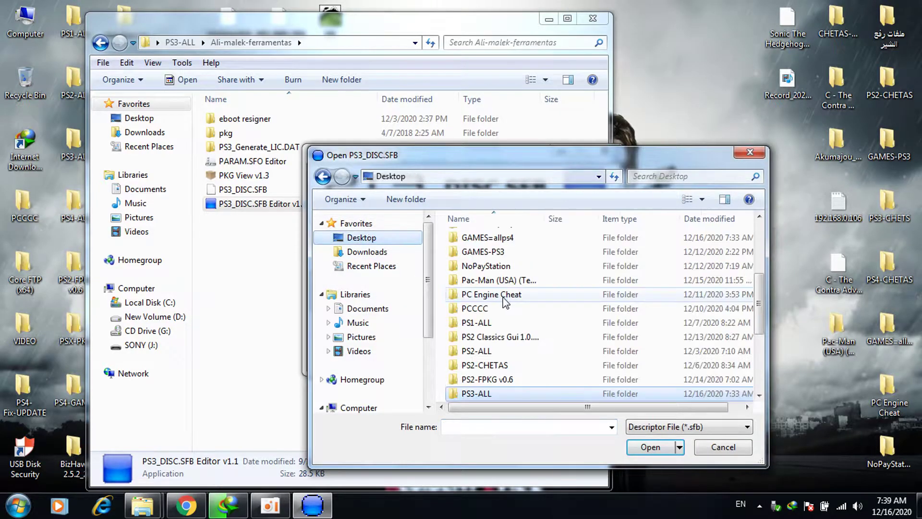
pyautogui.scroll(-5, 519, 336)
pyautogui.doubleClick(522, 396)
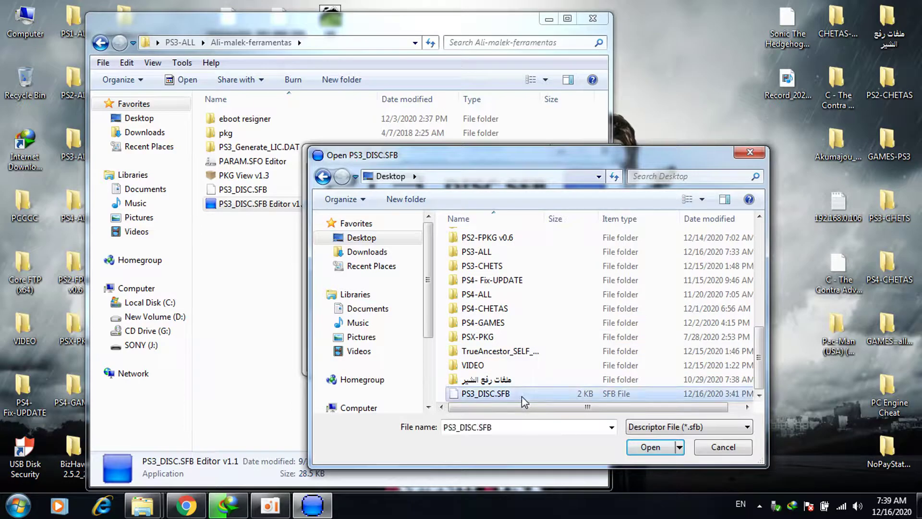
pyautogui.click(584, 18)
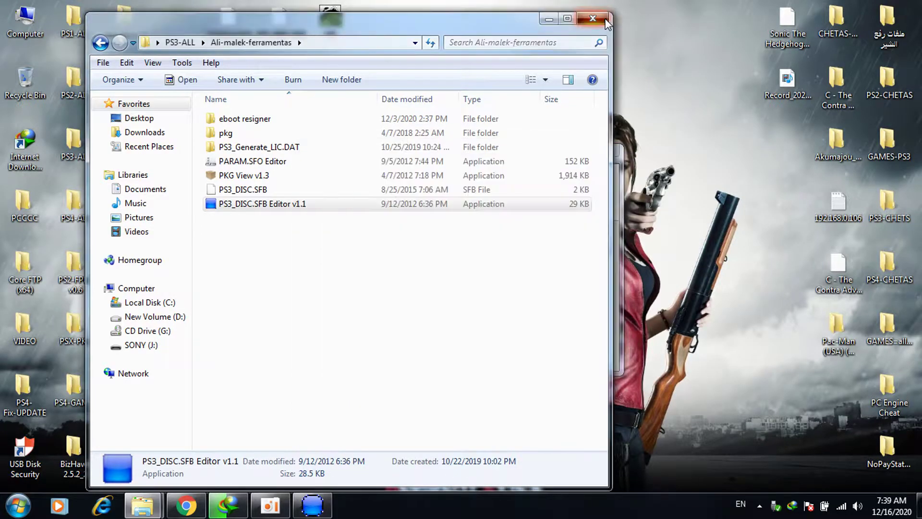
pyautogui.moveTo(503, 92); pyautogui.dragTo(488, 70)
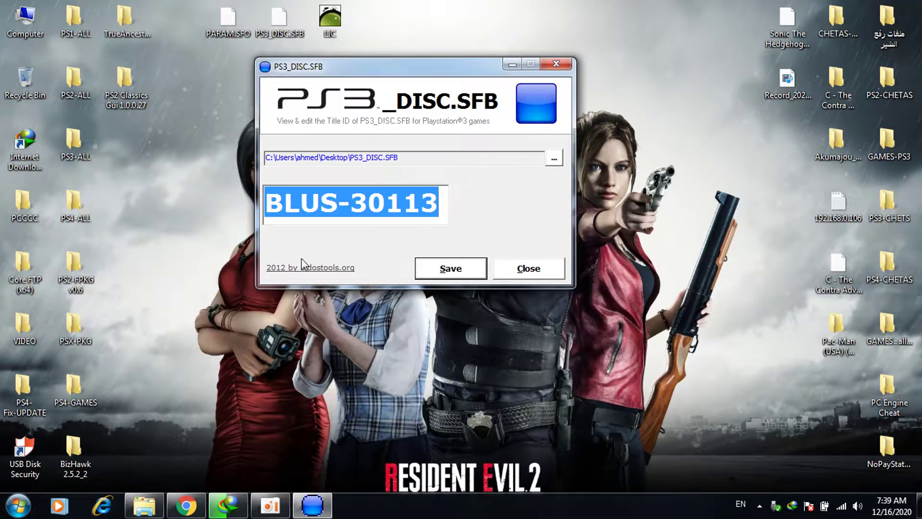
# Replace the title ID in PS3_DISC.SFB with the copied ID as BLES-00198 and save the file
pyautogui.moveTo(444, 197); pyautogui.dragTo(267, 211)
pyautogui.rightClick(280, 203)
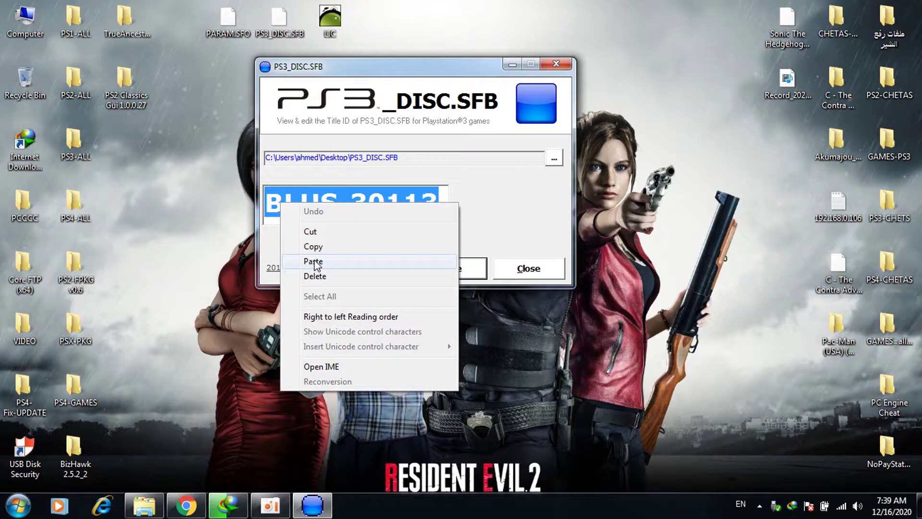
pyautogui.click(313, 262)
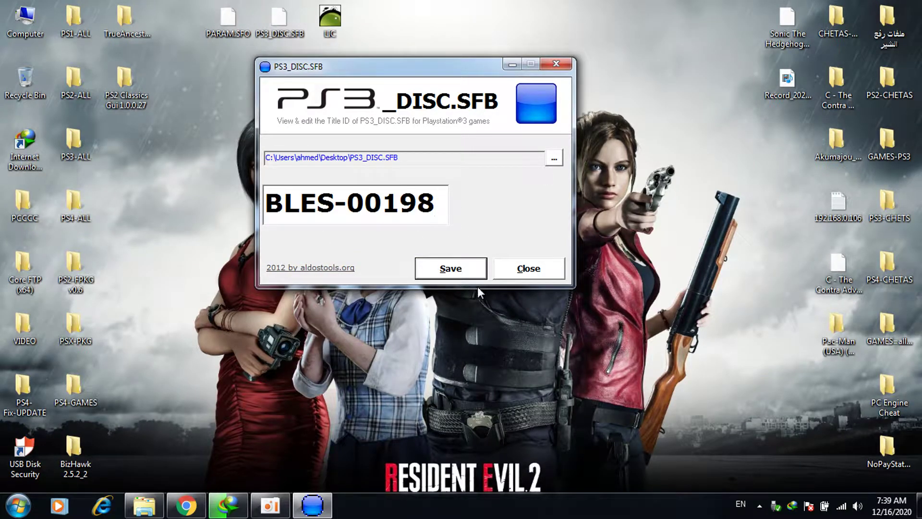
pyautogui.click(464, 270)
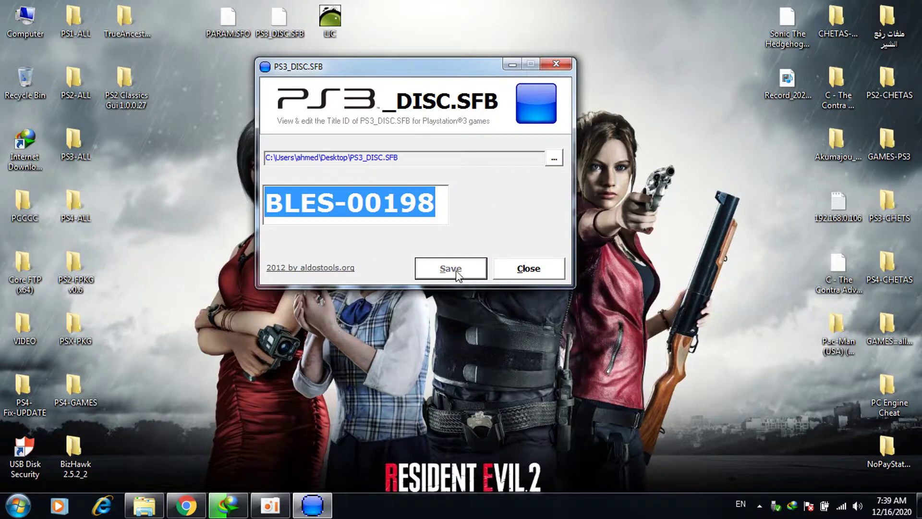
# Reload PS3_DISC.SFB from the Desktop to check its saved title ID, and close the editor
pyautogui.click(554, 158)
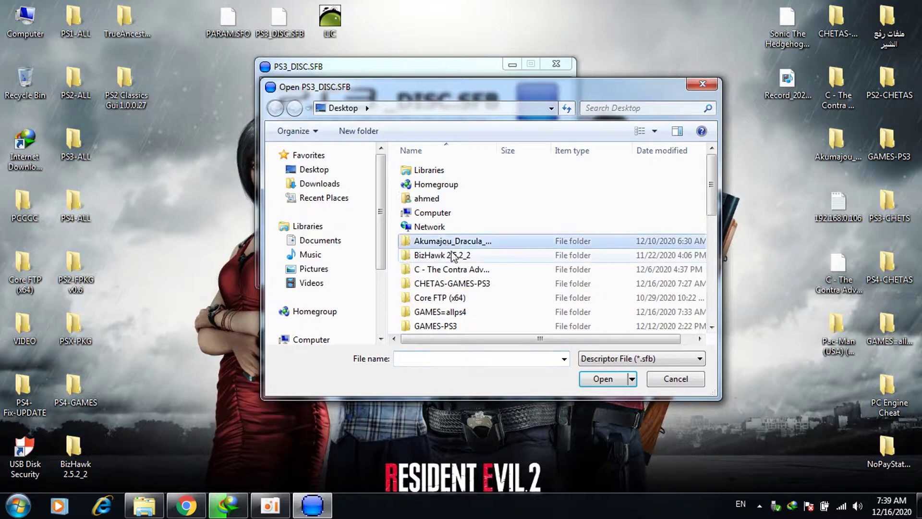
pyautogui.scroll(-6, 444, 247)
pyautogui.doubleClick(468, 326)
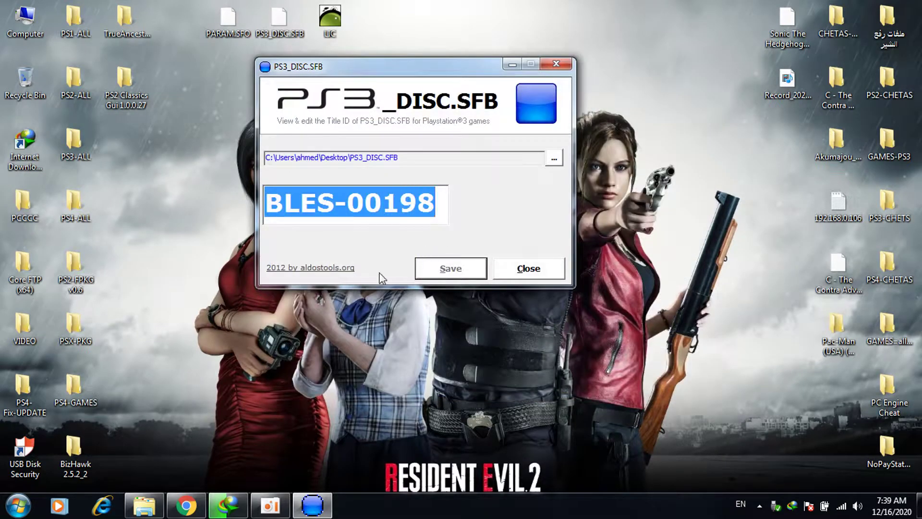
pyautogui.click(558, 64)
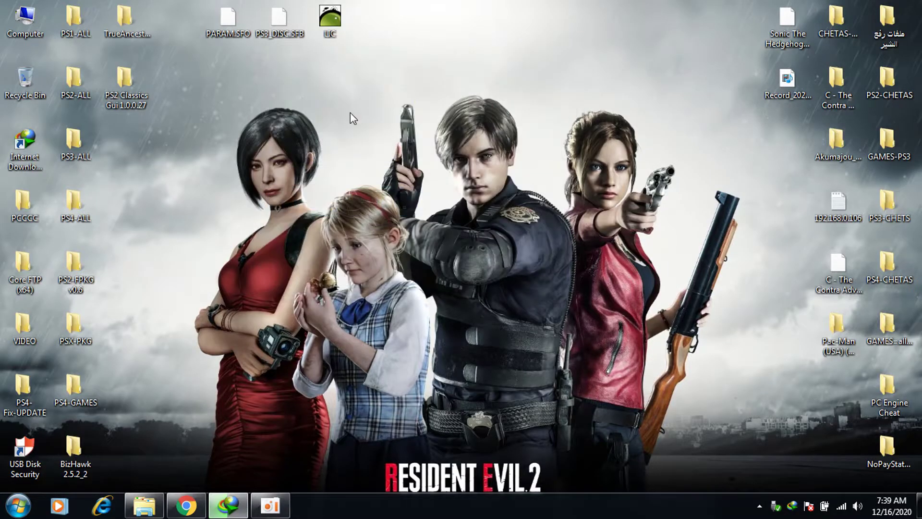
# Launch PARAM.SFO Editor from PS3-ALL\Ali-malek-ferramentas and load PARAM.SFO from the Desktop
pyautogui.click(221, 18)
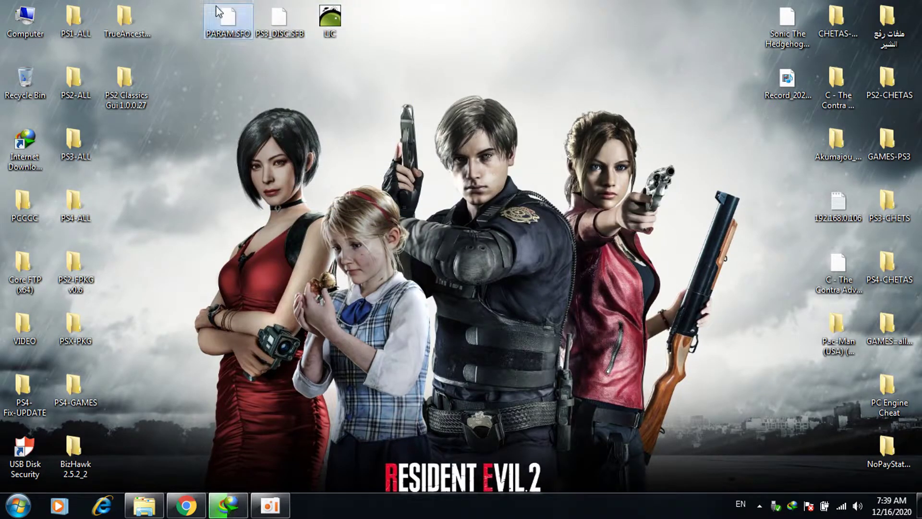
pyautogui.doubleClick(76, 142)
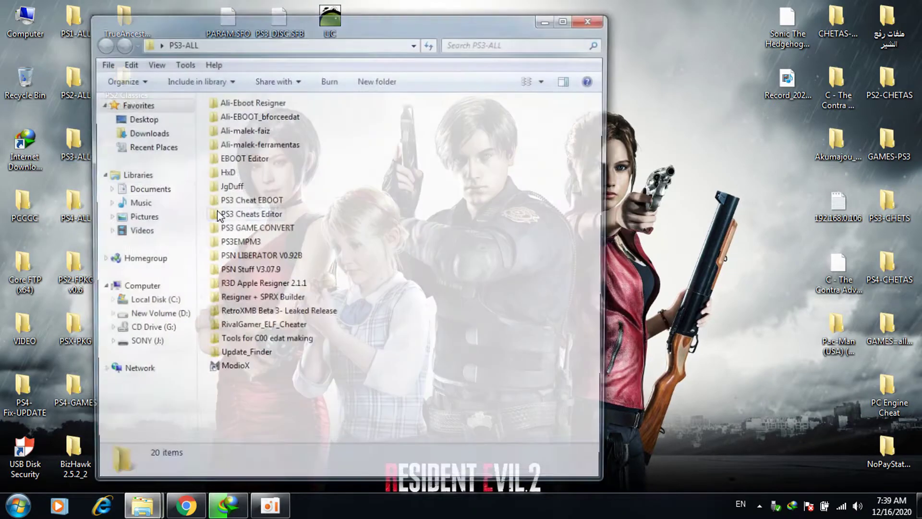
pyautogui.doubleClick(294, 153)
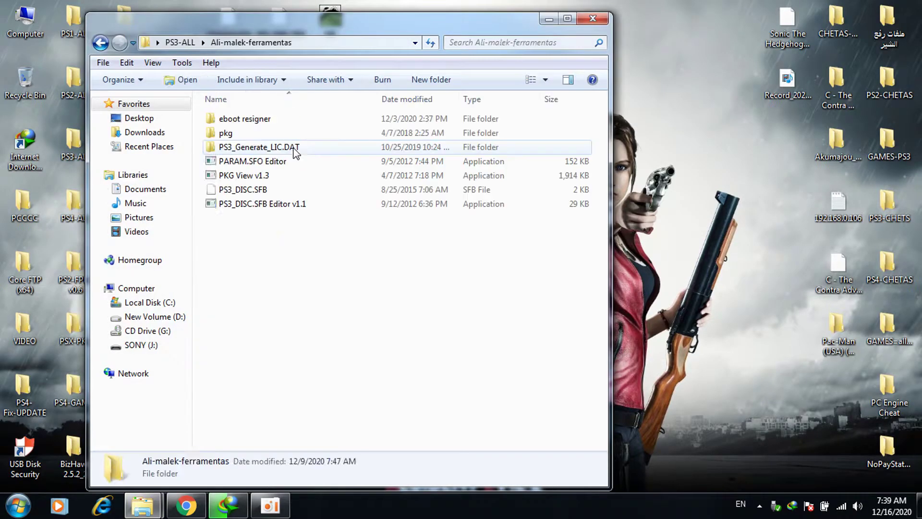
pyautogui.doubleClick(245, 162)
pyautogui.click(468, 168)
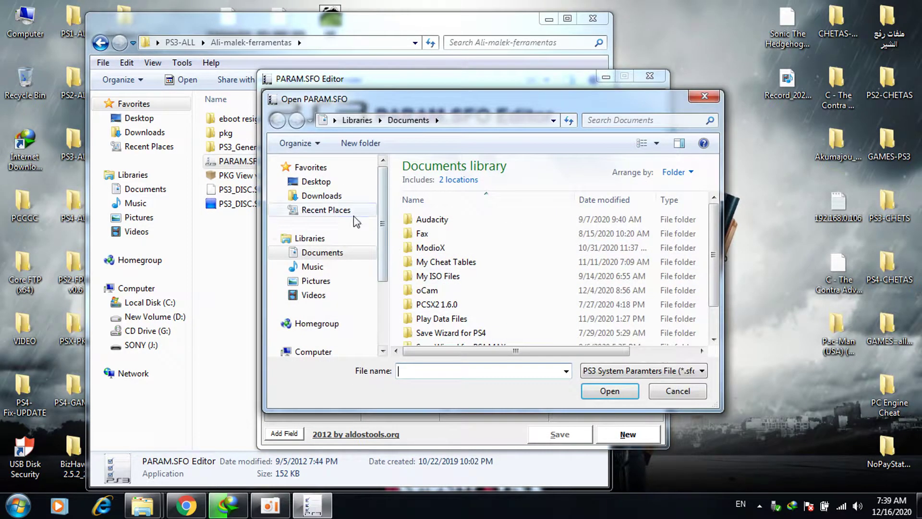
pyautogui.click(316, 182)
pyautogui.scroll(-5, 466, 336)
pyautogui.doubleClick(439, 337)
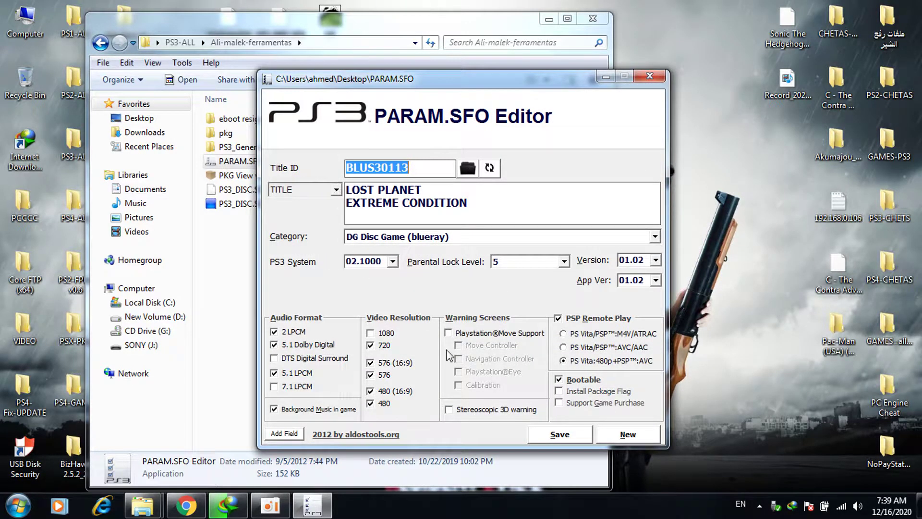
# Replace the title ID in PARAM.SFO with the copied BLES00198, save over the existing file on the Desktop, and close the editor
pyautogui.moveTo(416, 170); pyautogui.dragTo(353, 167)
pyautogui.click(430, 167)
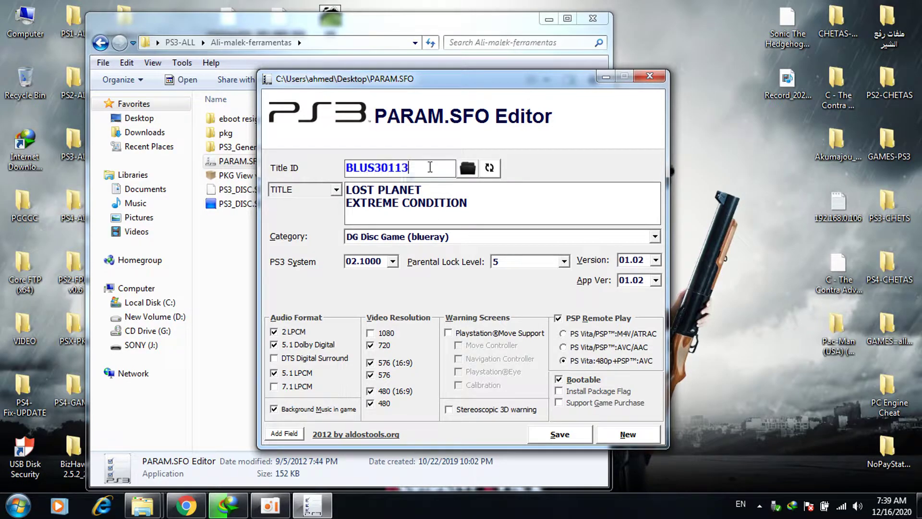
pyautogui.moveTo(420, 170); pyautogui.dragTo(339, 170)
pyautogui.rightClick(352, 172)
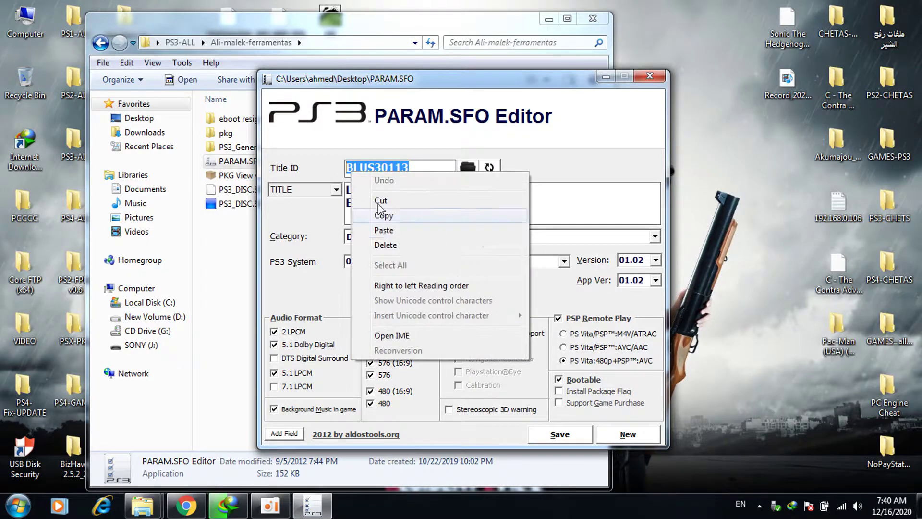
pyautogui.click(391, 231)
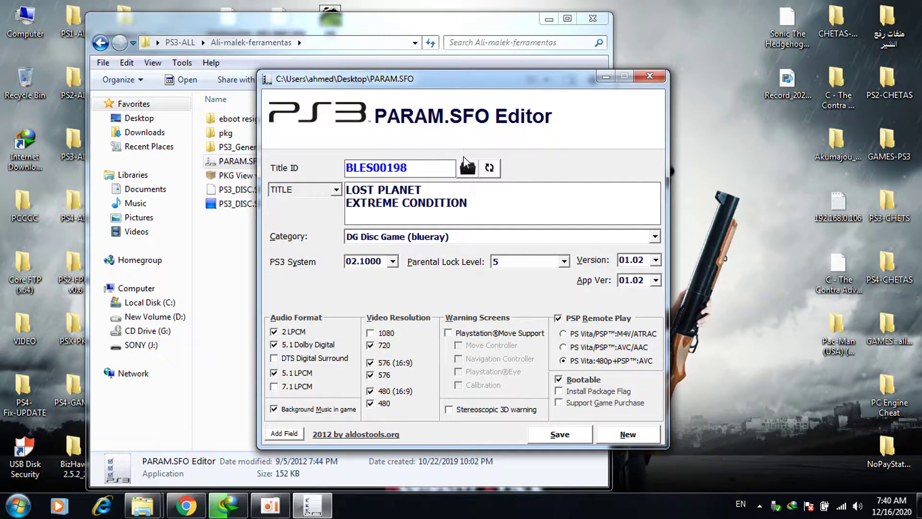
pyautogui.click(573, 436)
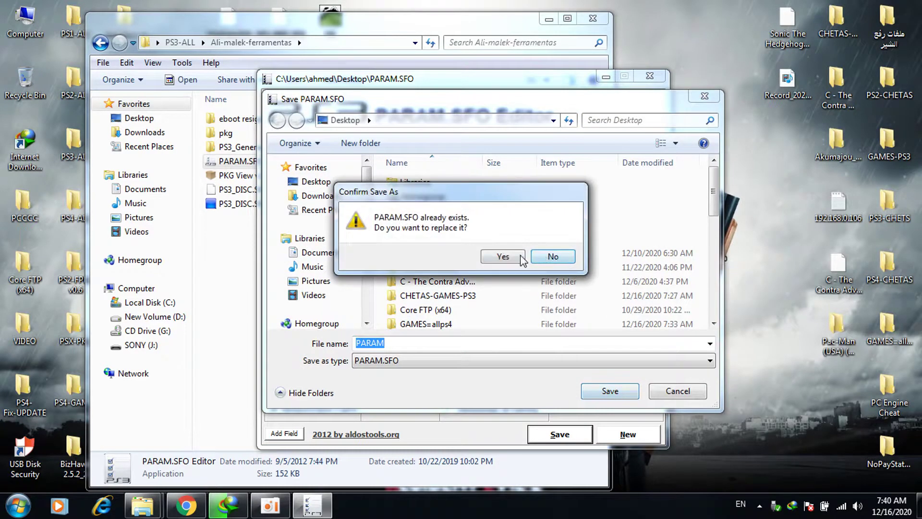
pyautogui.click(511, 257)
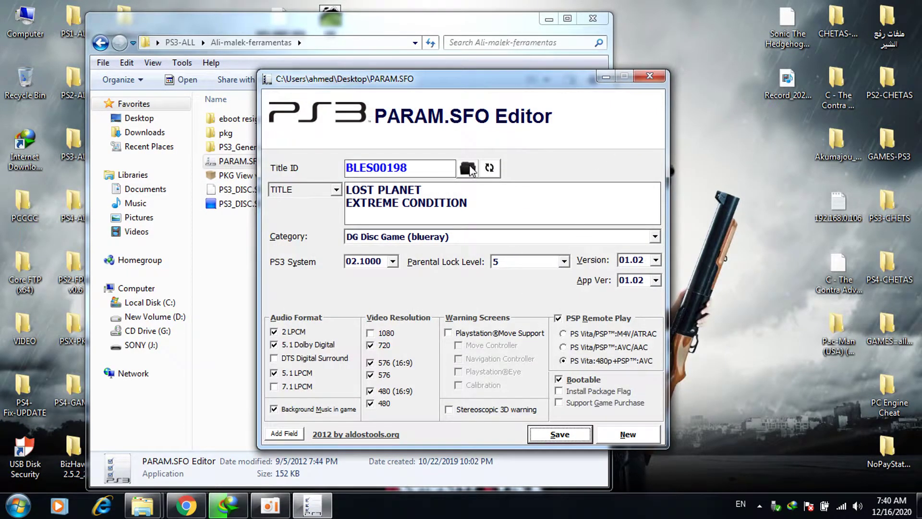
pyautogui.click(651, 77)
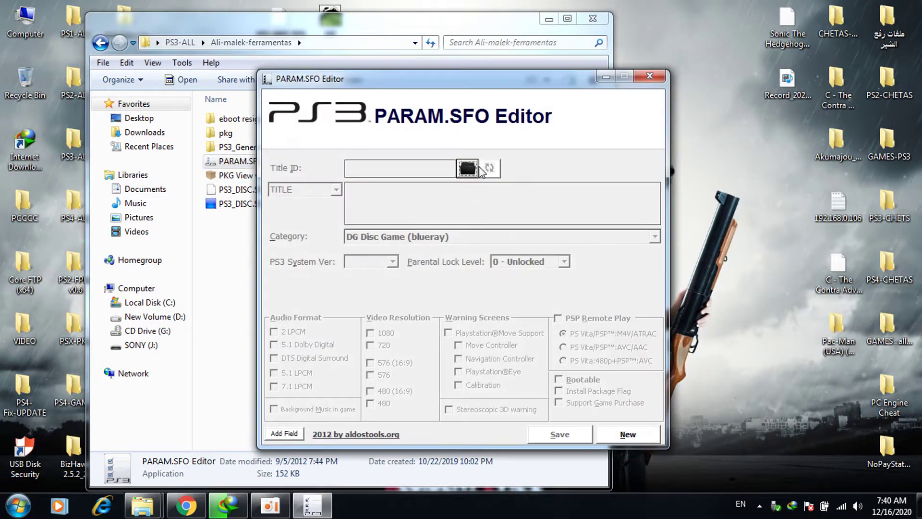
# Load PARAM.SFO from the Desktop in a fresh PARAM.SFO Editor to check its title ID, and close the editor and folder window
pyautogui.click(468, 169)
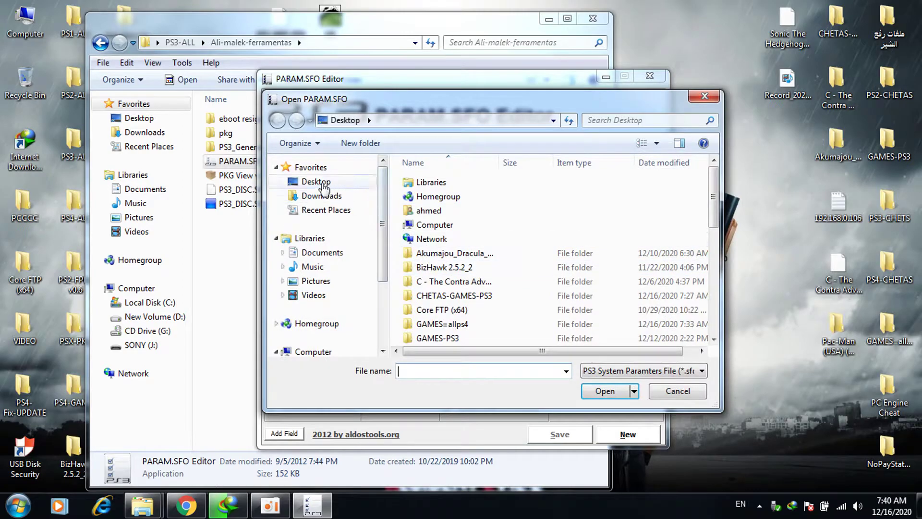
pyautogui.click(323, 183)
pyautogui.scroll(-7, 483, 270)
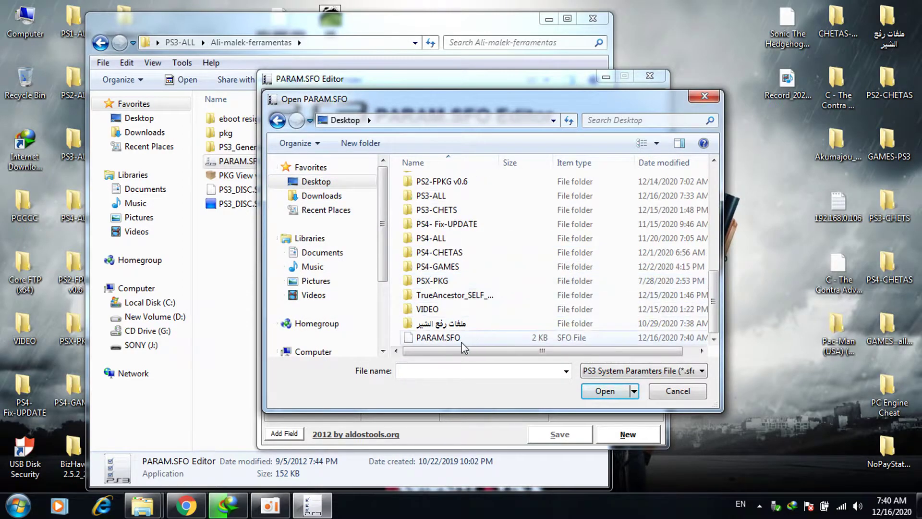
pyautogui.doubleClick(461, 342)
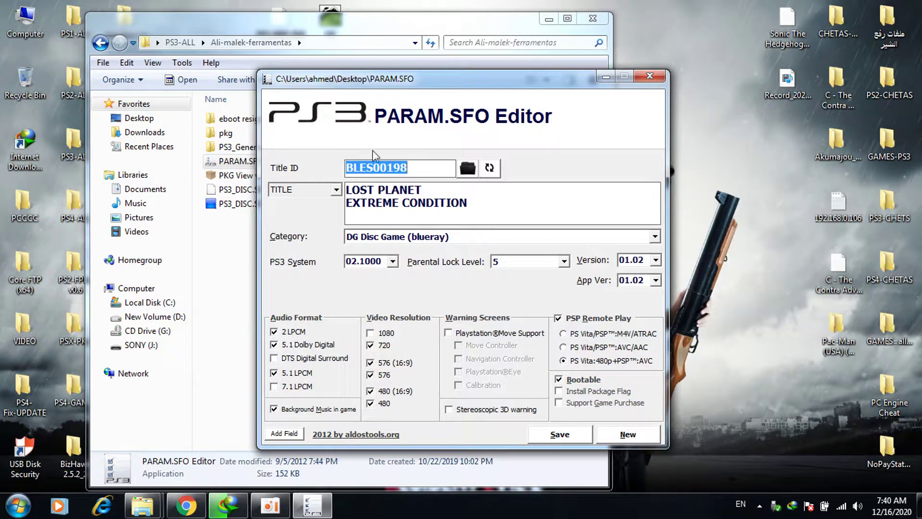
pyautogui.click(664, 78)
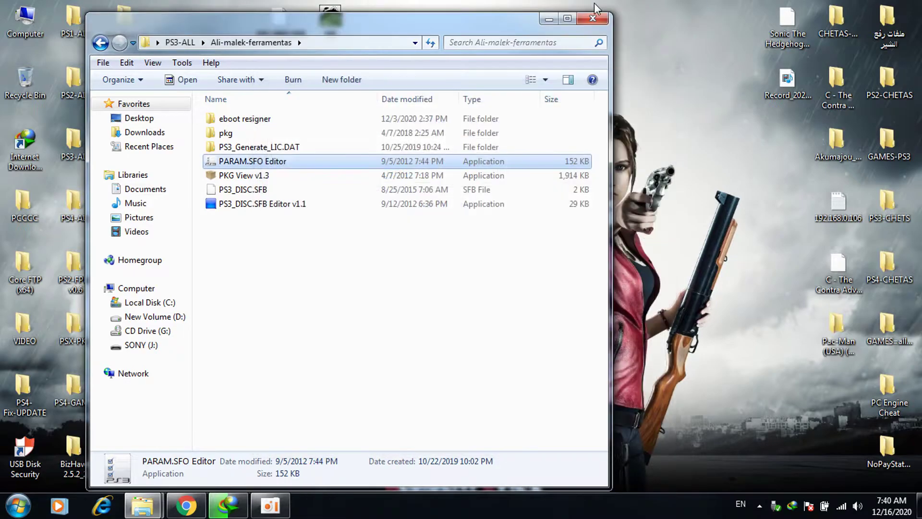
pyautogui.click(593, 19)
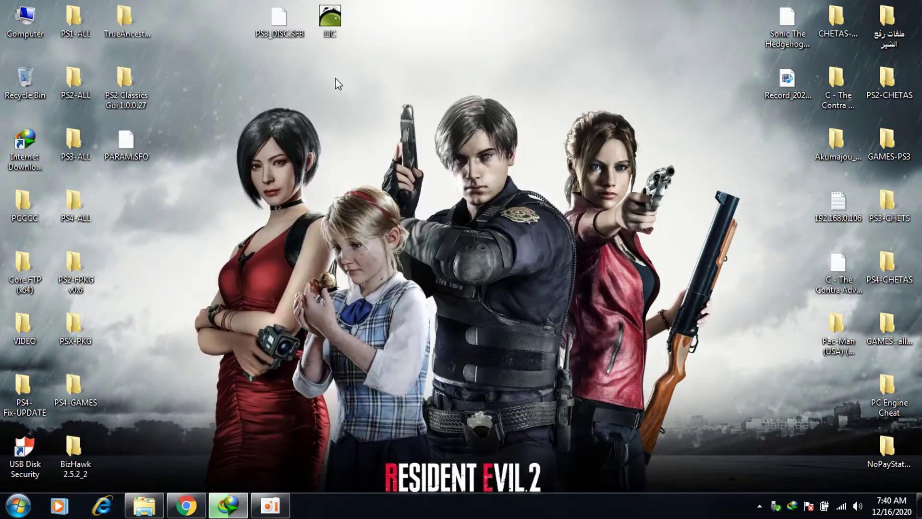
# Move PARAM.SFO beside LIC on the desktop, and create a new folder named 11 next to it
pyautogui.moveTo(353, 130); pyautogui.dragTo(382, 27)
pyautogui.rightClick(339, 98)
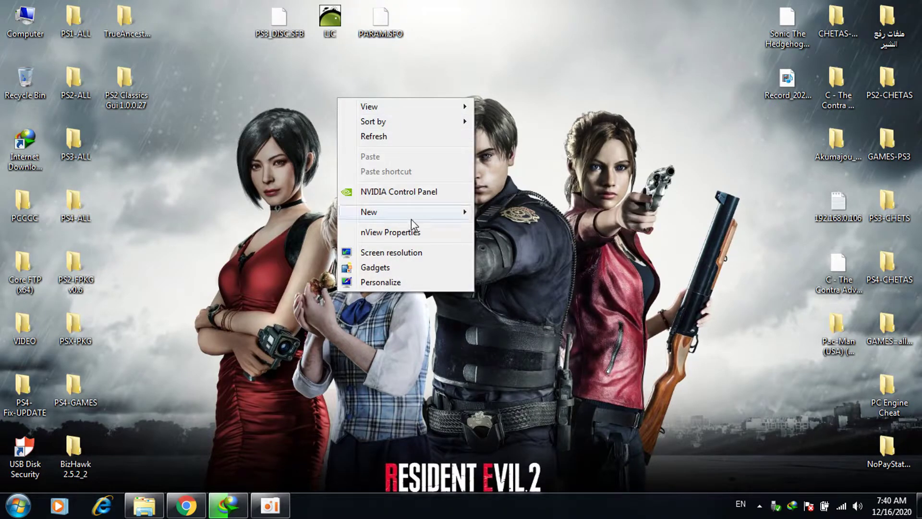
pyautogui.moveTo(411, 219)
pyautogui.click(538, 211)
pyautogui.press('Return')
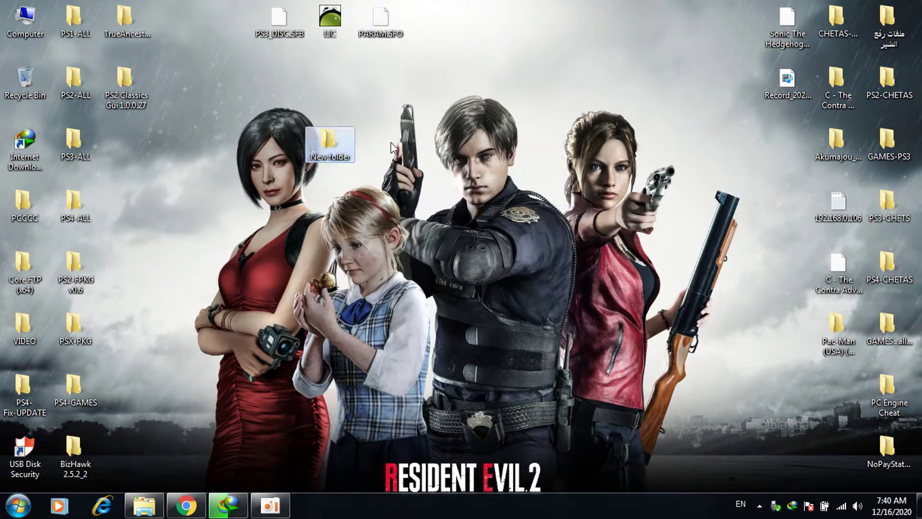
pyautogui.moveTo(328, 142); pyautogui.dragTo(438, 26)
pyautogui.rightClick(437, 25)
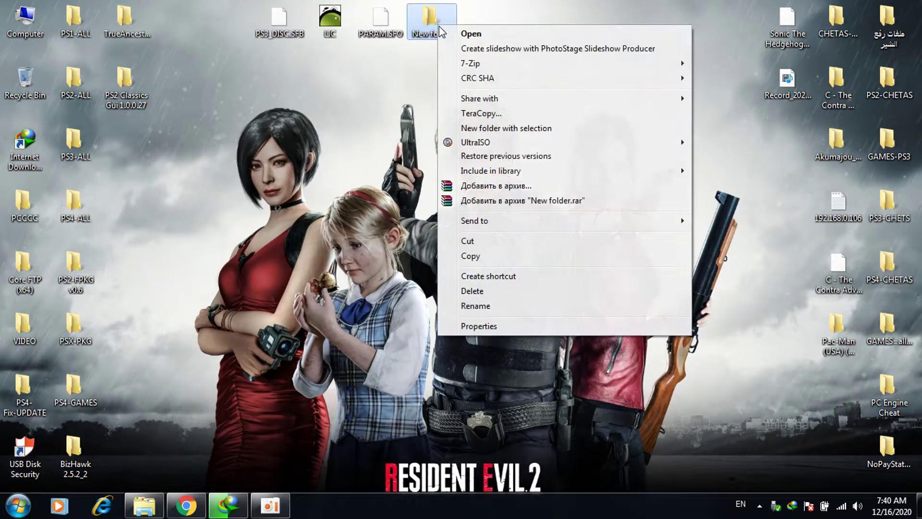
pyautogui.click(487, 306)
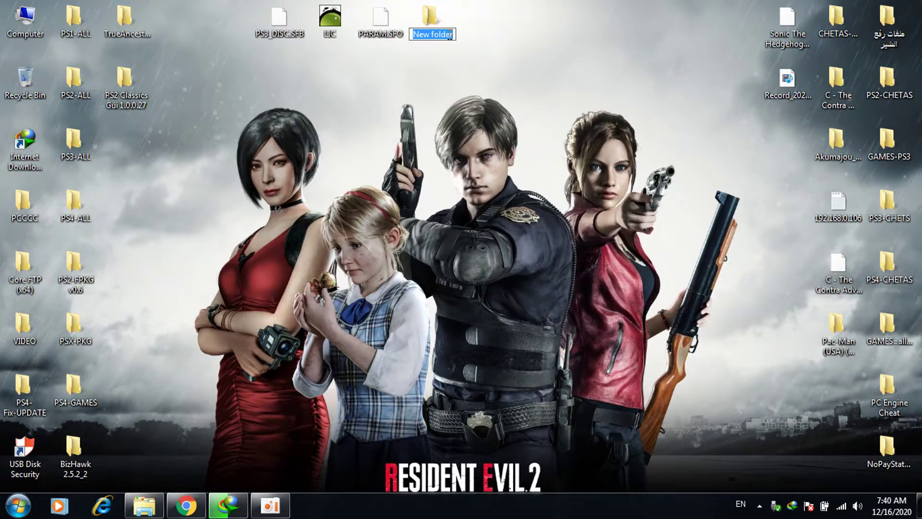
pyautogui.press('Return')
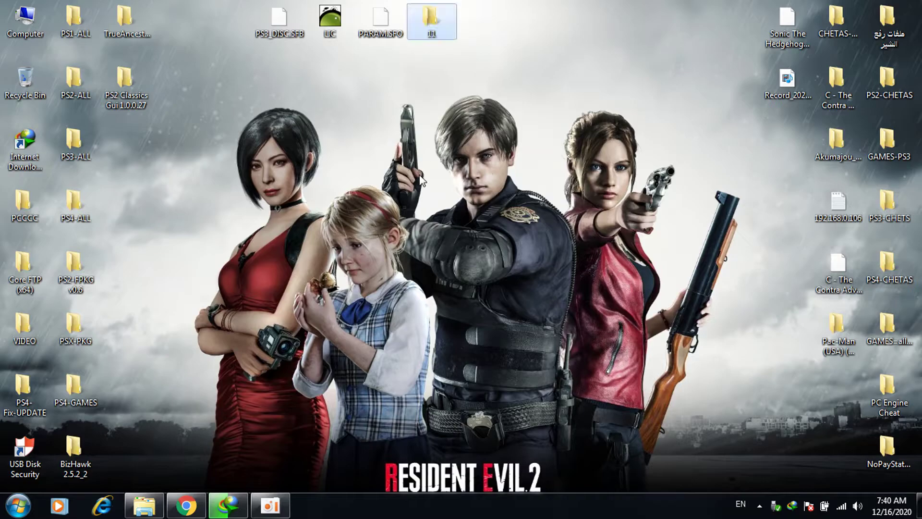
# Move PARAM.SFO, LIC and PS3_DISC.SFB into the folder 11 on the desktop
pyautogui.moveTo(379, 19); pyautogui.dragTo(429, 22)
pyautogui.click(486, 61)
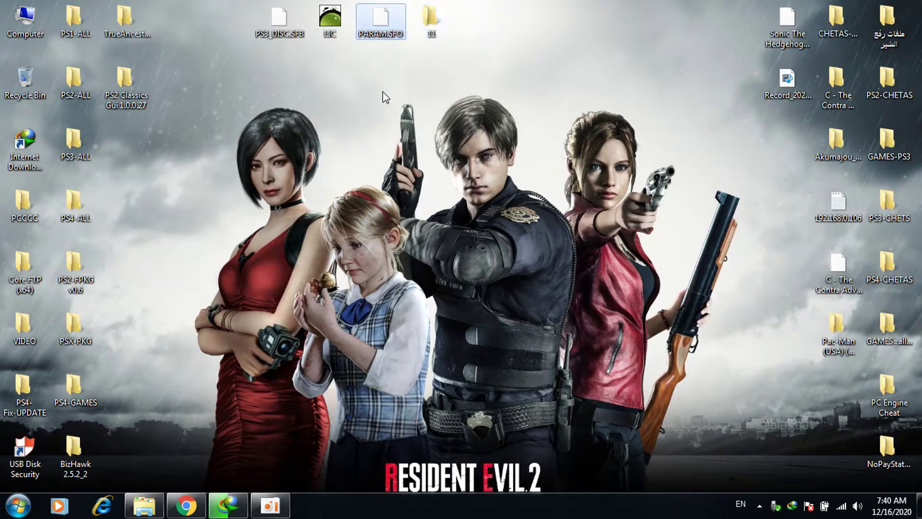
pyautogui.moveTo(336, 25); pyautogui.dragTo(441, 21)
pyautogui.moveTo(283, 22); pyautogui.dragTo(430, 21)
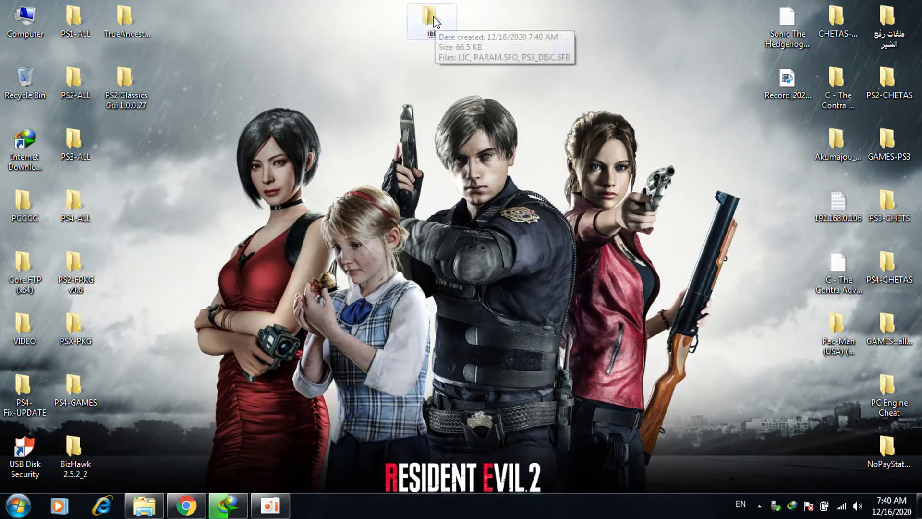
# Copy the desktop folder 11 to the root of the SONY (J:) removable drive
pyautogui.rightClick(434, 22)
pyautogui.click(472, 250)
pyautogui.doubleClick(35, 20)
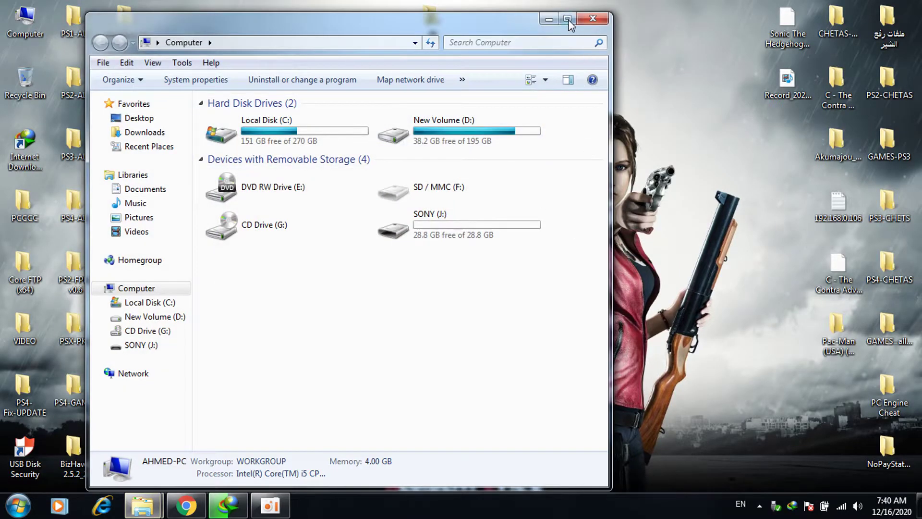
pyautogui.click(567, 20)
pyautogui.doubleClick(627, 181)
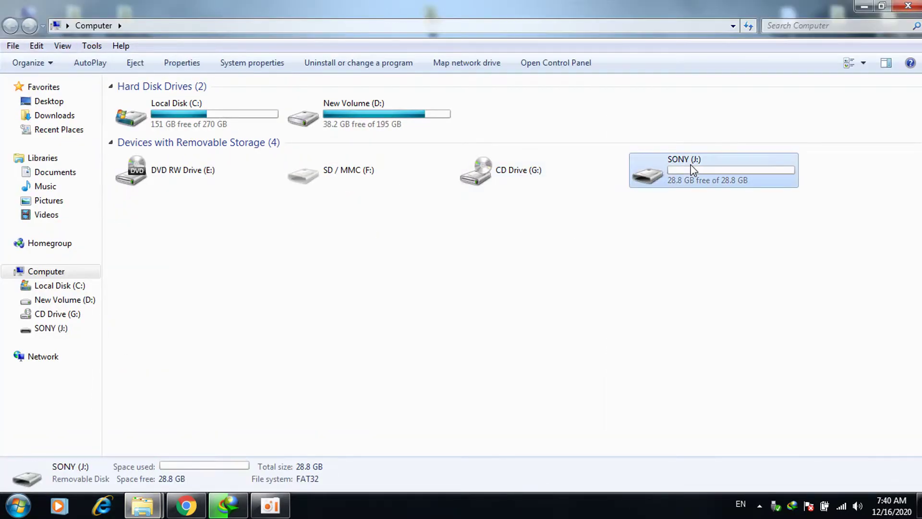
pyautogui.rightClick(191, 187)
pyautogui.click(233, 284)
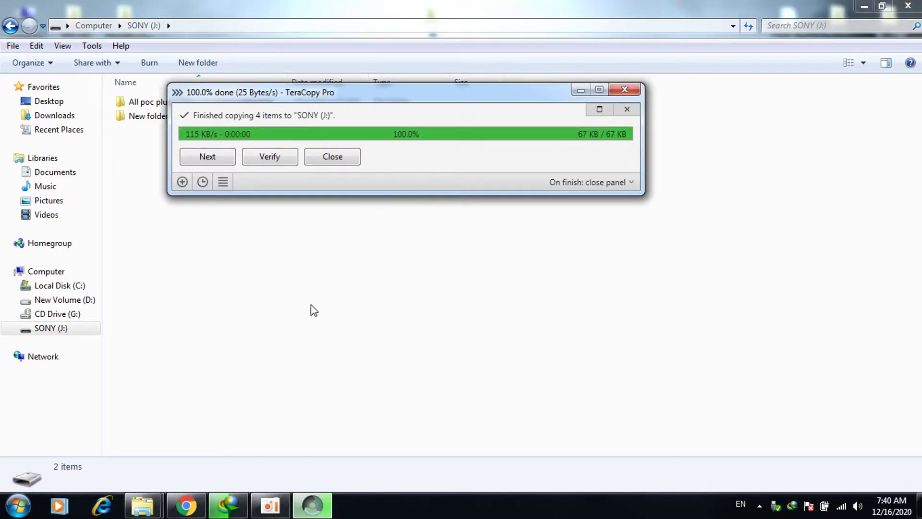
# Check the files inside folder 11 on SONY (J:), and close the window
pyautogui.doubleClick(127, 131)
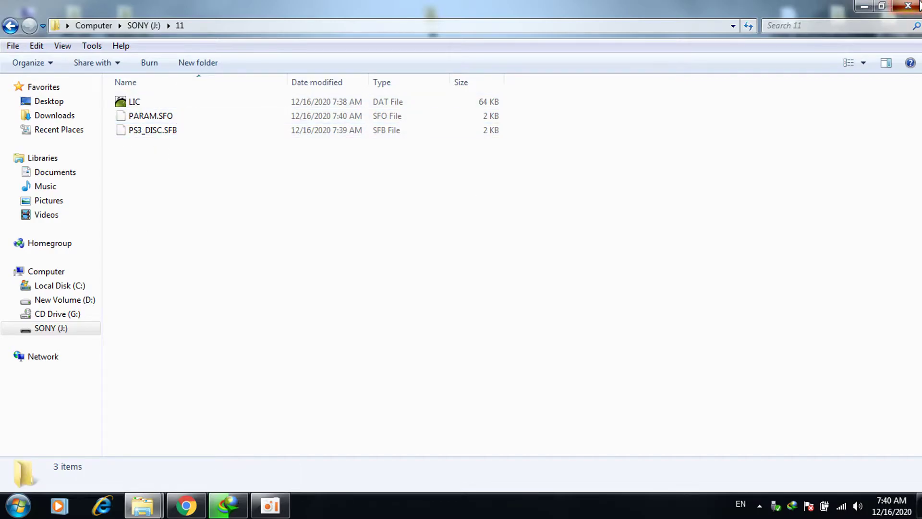
pyautogui.click(918, 6)
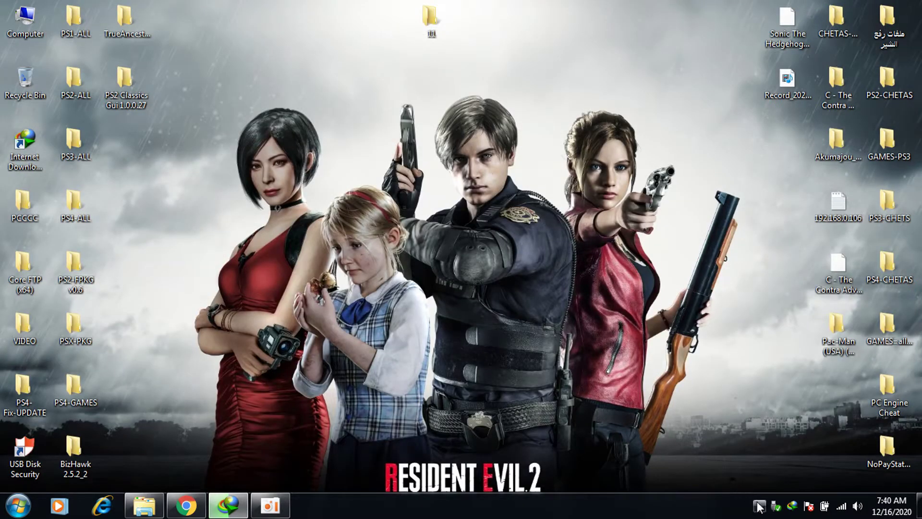
pyautogui.click(283, 513)
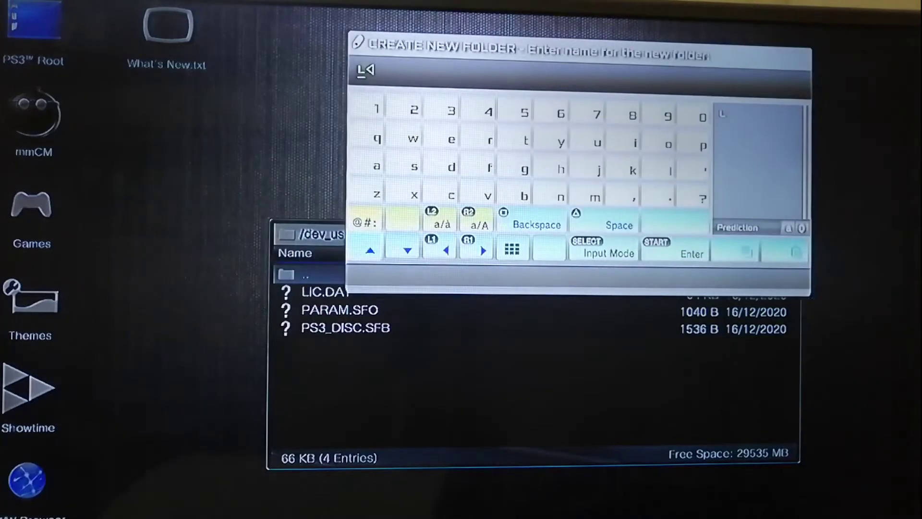
# Dismiss the new folder name entry, close the file window, and reopen dev_usb000/11 from PS3 Root in mmOS
pyautogui.press('Escape')
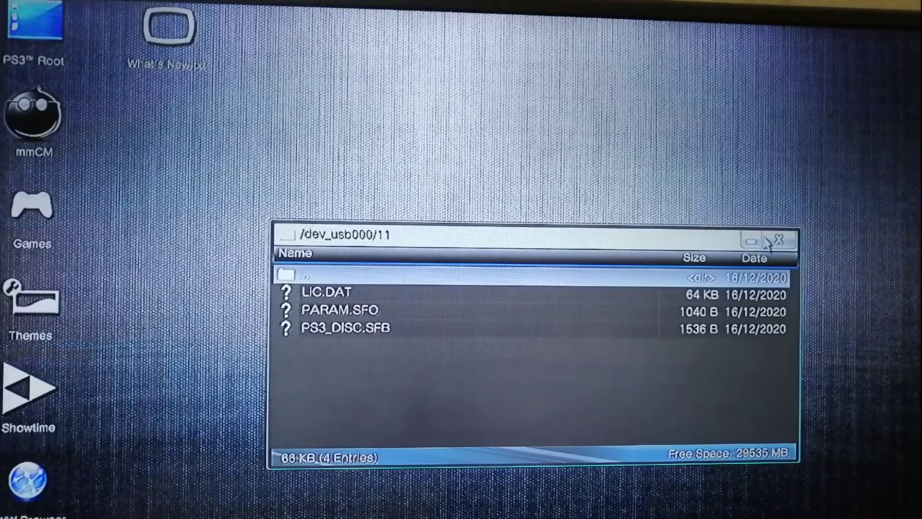
pyautogui.click(785, 239)
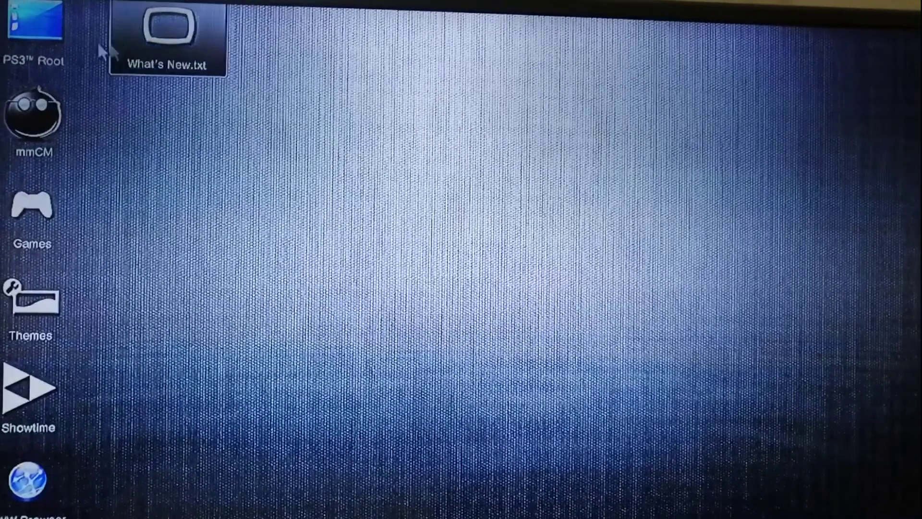
pyautogui.doubleClick(26, 37)
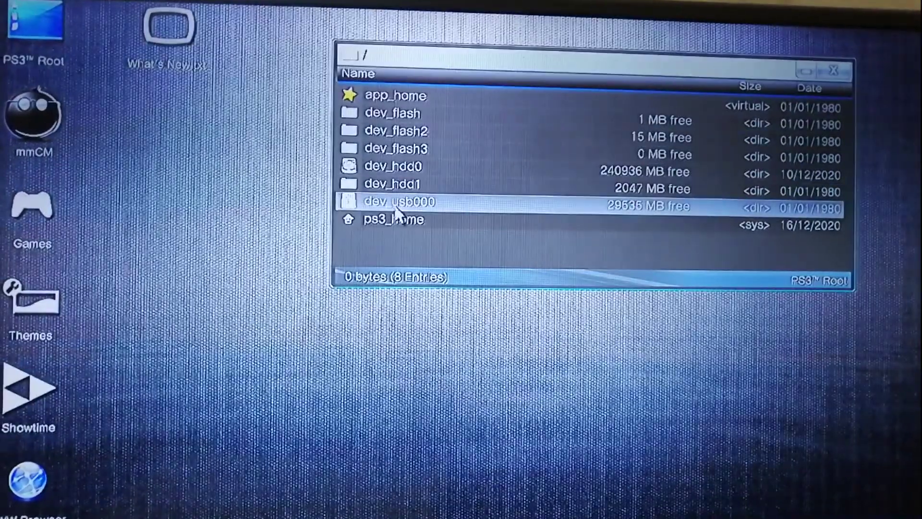
pyautogui.doubleClick(416, 206)
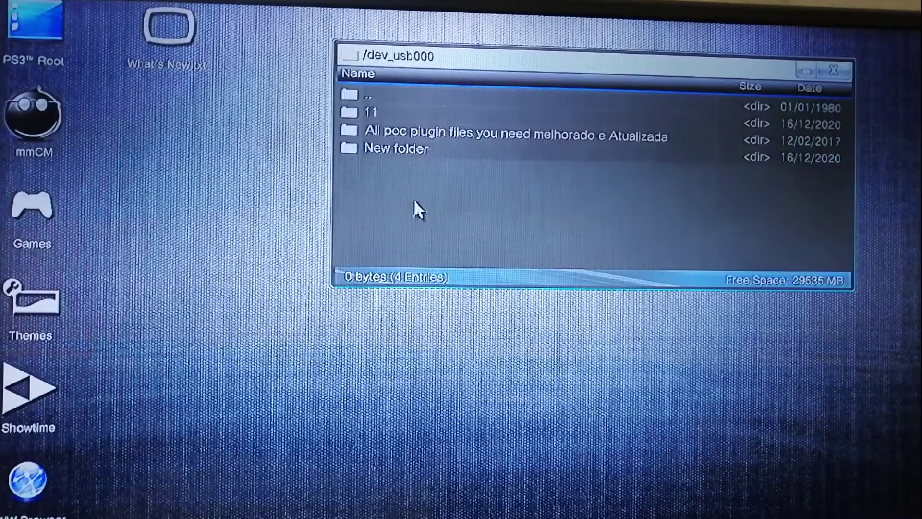
pyautogui.doubleClick(411, 113)
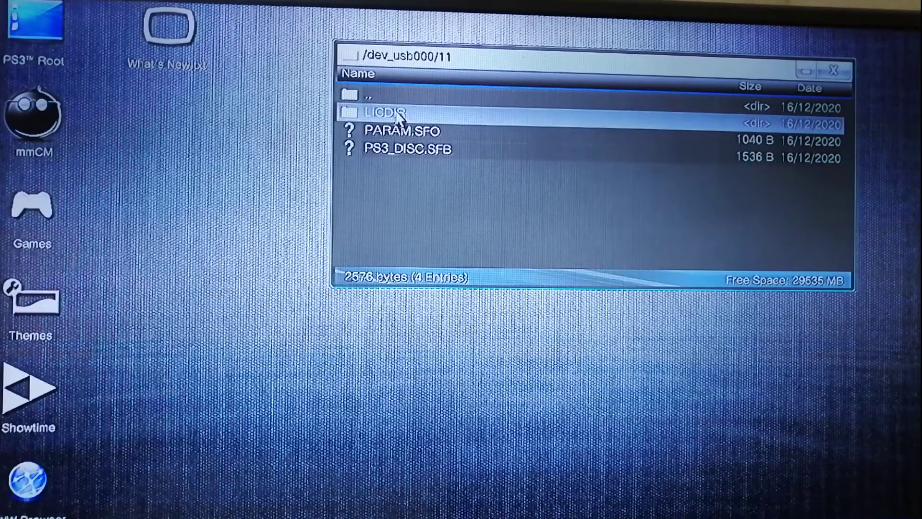
# Copy the LICDIR folder in dev_usb000/11, and open a second PS3 Root window alongside it
pyautogui.rightClick(374, 115)
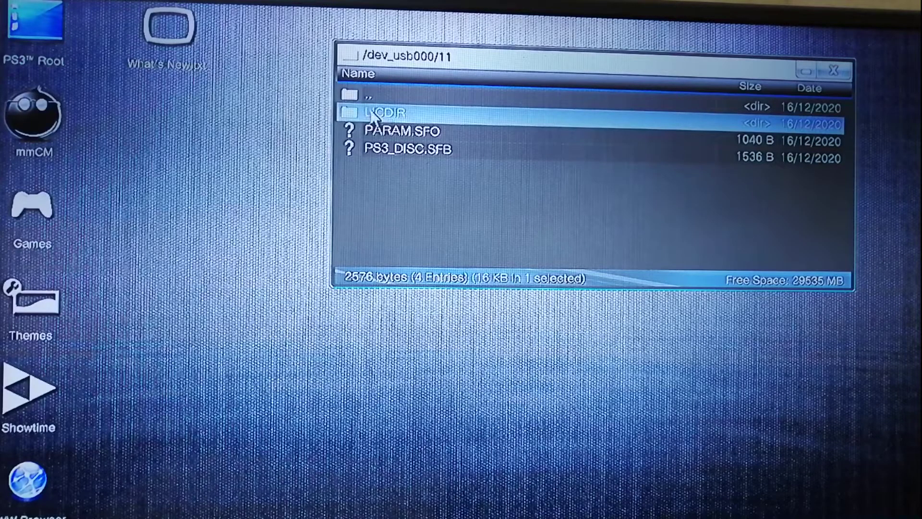
pyautogui.click(365, 140)
pyautogui.doubleClick(48, 27)
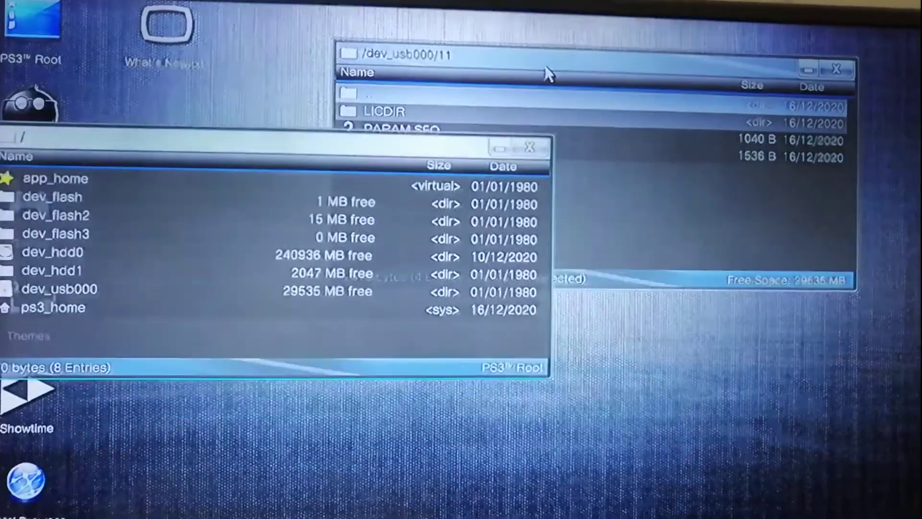
pyautogui.click(736, 240)
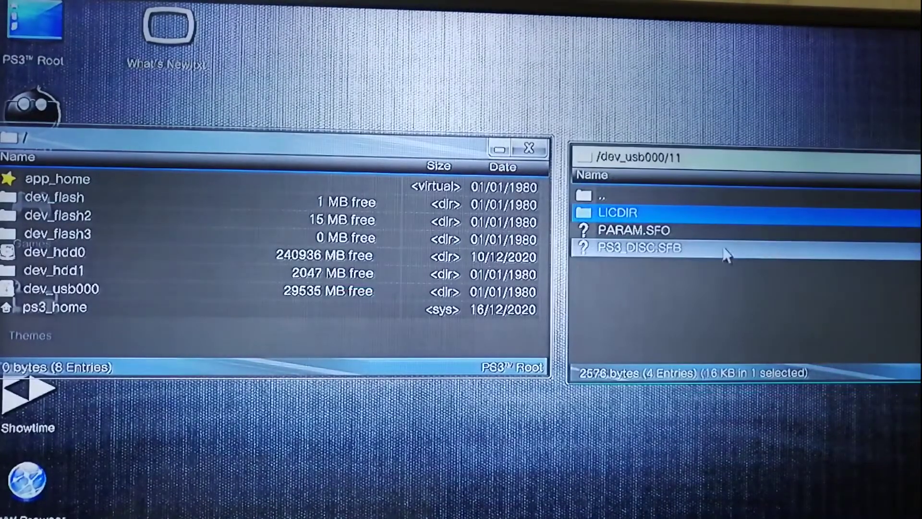
# Paste LICDIR into dev_hdd0/GAMES/Lost Planet Extreme Condition/PS3_GAME/USRDIR
pyautogui.click(80, 259)
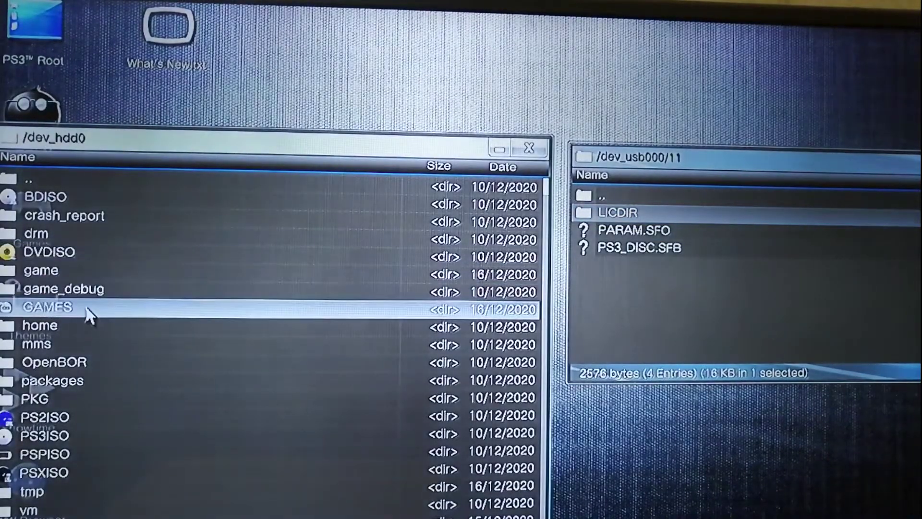
pyautogui.click(86, 309)
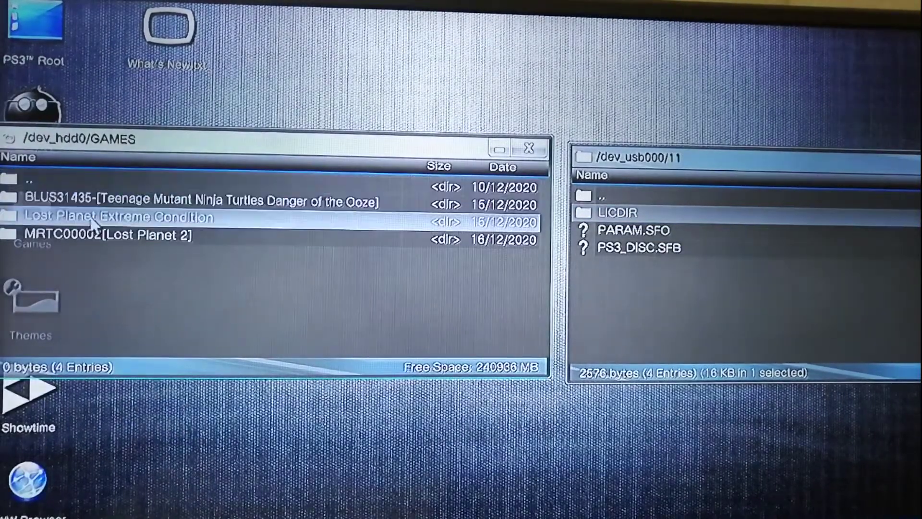
pyautogui.click(129, 221)
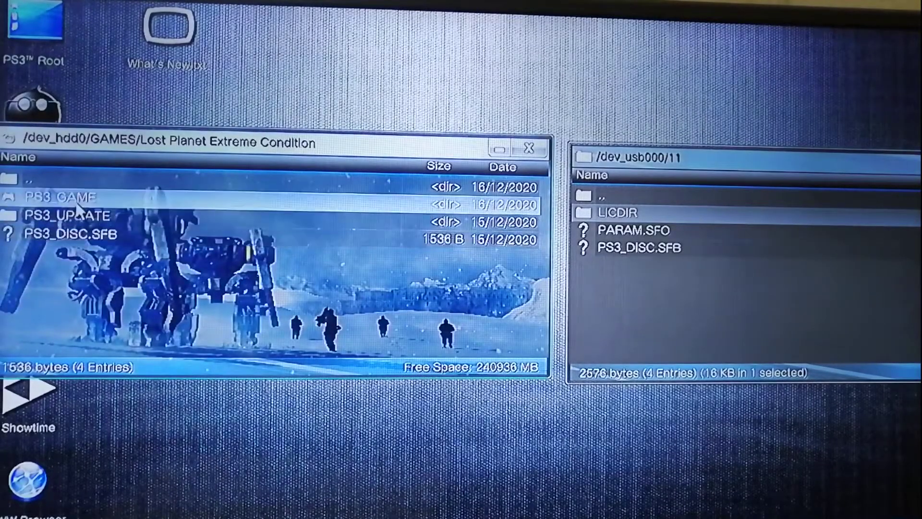
pyautogui.doubleClick(76, 204)
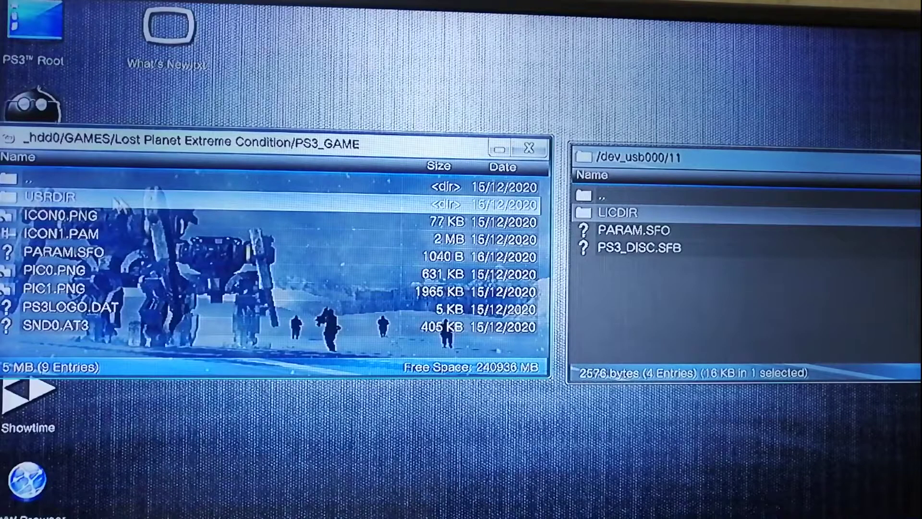
pyautogui.doubleClick(154, 199)
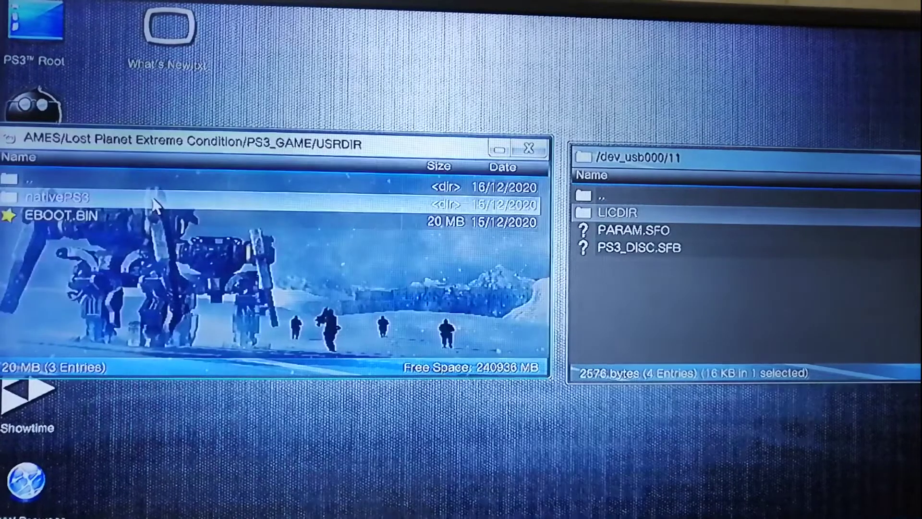
pyautogui.rightClick(176, 281)
pyautogui.press('Return')
pyautogui.press('Return')
pyautogui.press('Return')
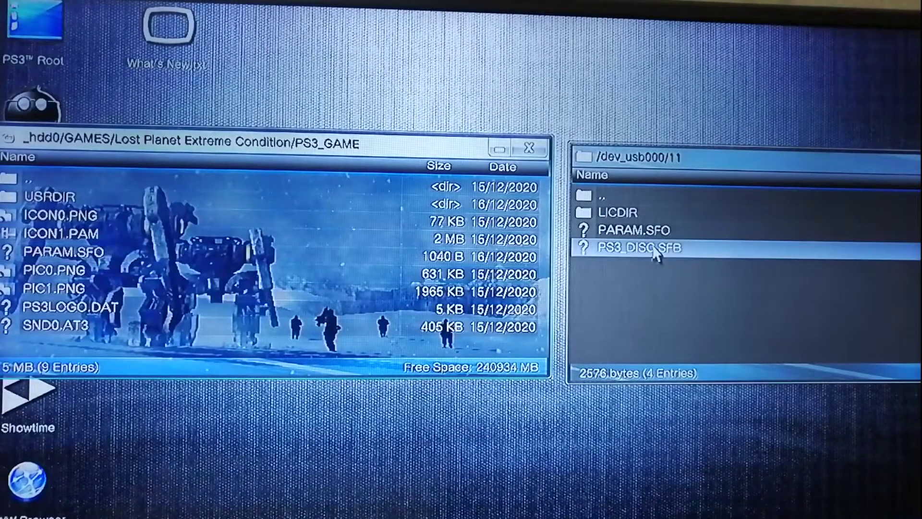
# Copy PS3_DISC.SFB from dev_usb000/11 over the one in the Lost Planet Extreme Condition folder
pyautogui.rightClick(654, 251)
pyautogui.press('Return')
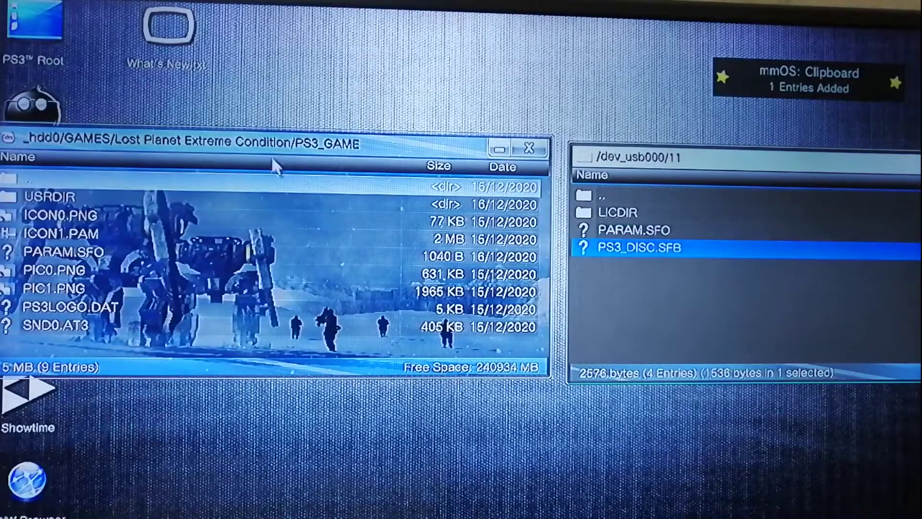
pyautogui.click(145, 177)
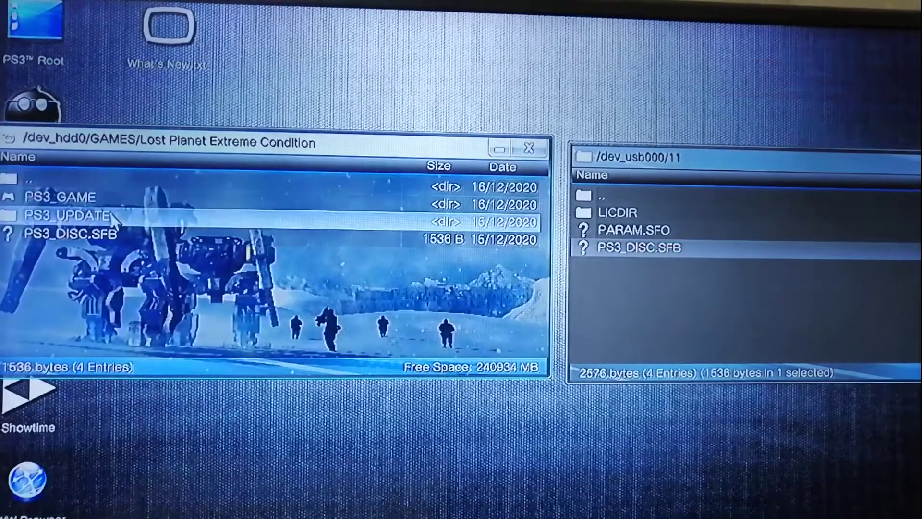
pyautogui.rightClick(103, 301)
pyautogui.press('Return')
pyautogui.press('Return')
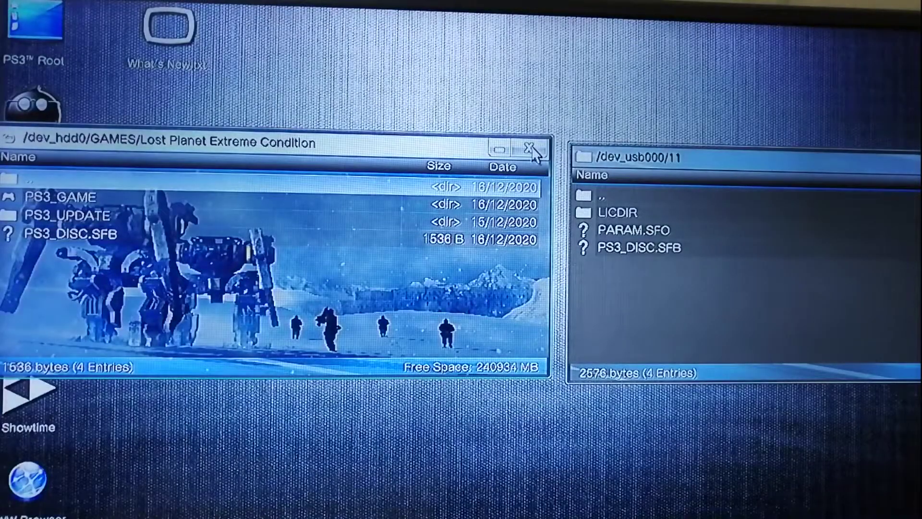
# Close both file windows, and open the options page of Lost Planet Extreme Condition from Games
pyautogui.click(532, 146)
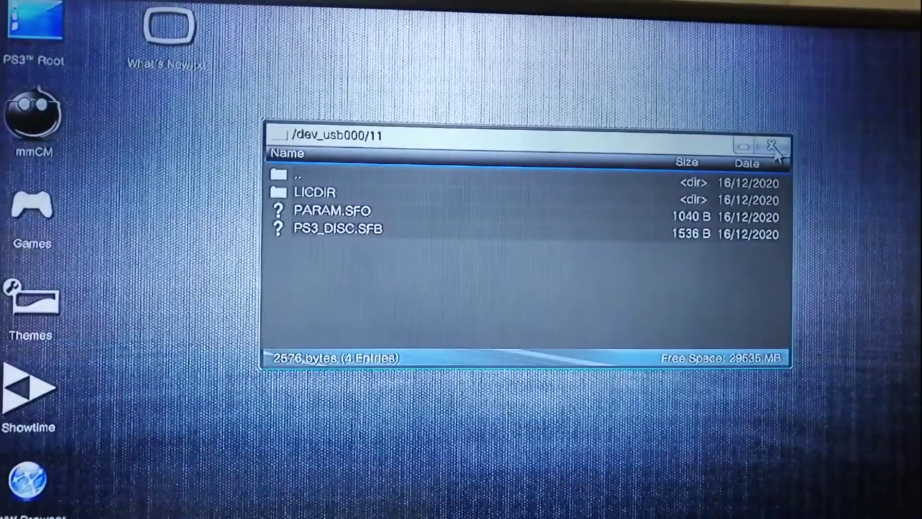
pyautogui.click(772, 146)
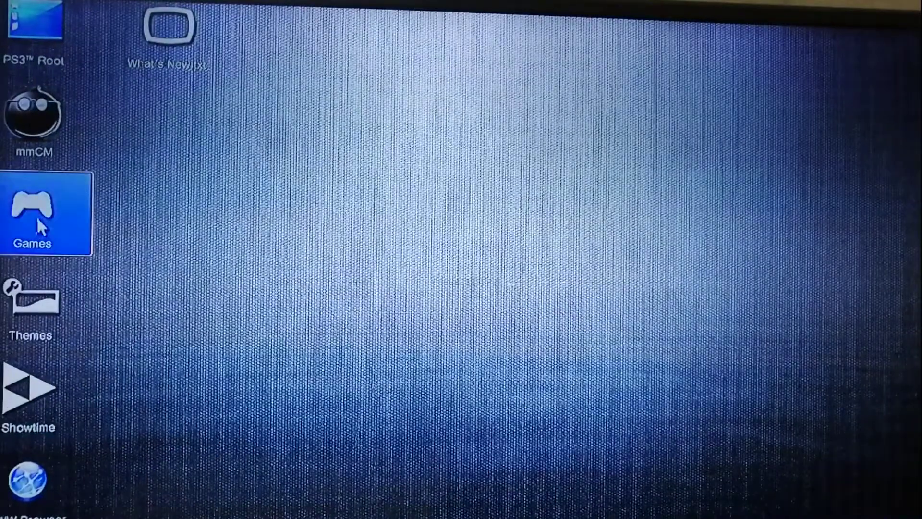
pyautogui.doubleClick(36, 216)
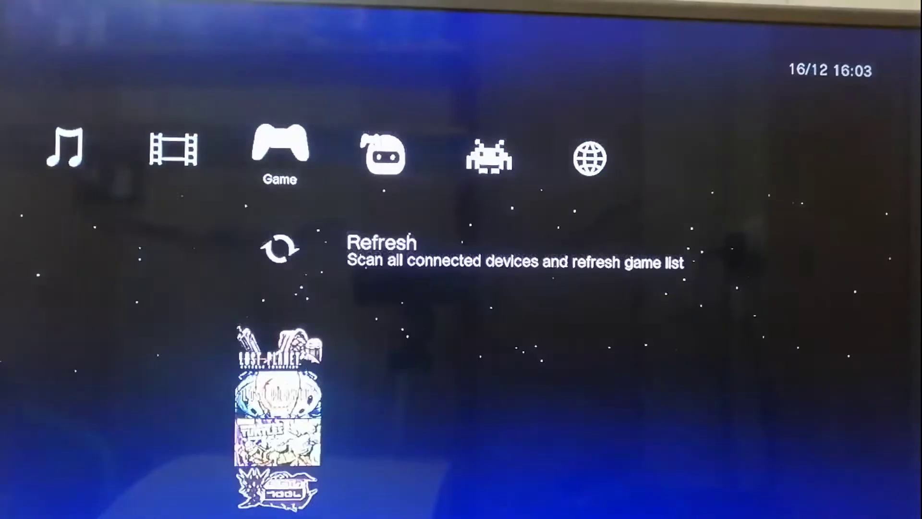
pyautogui.press('Return')
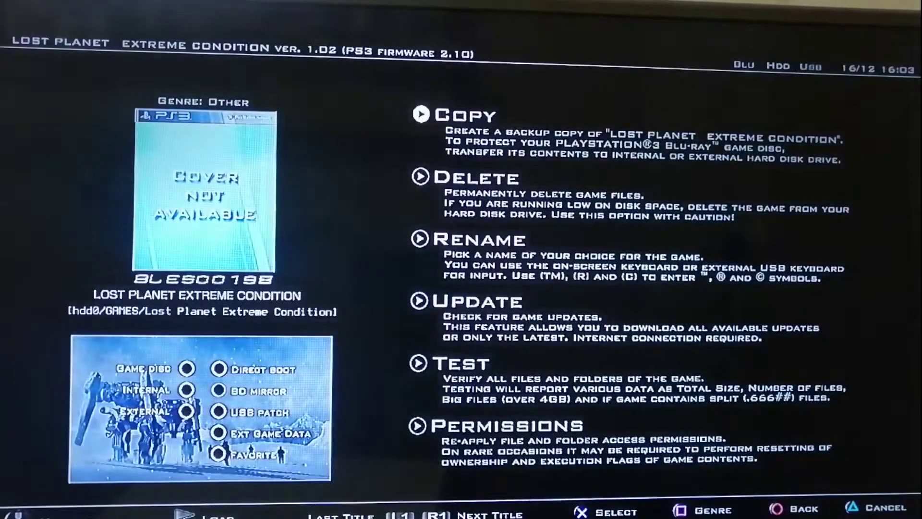